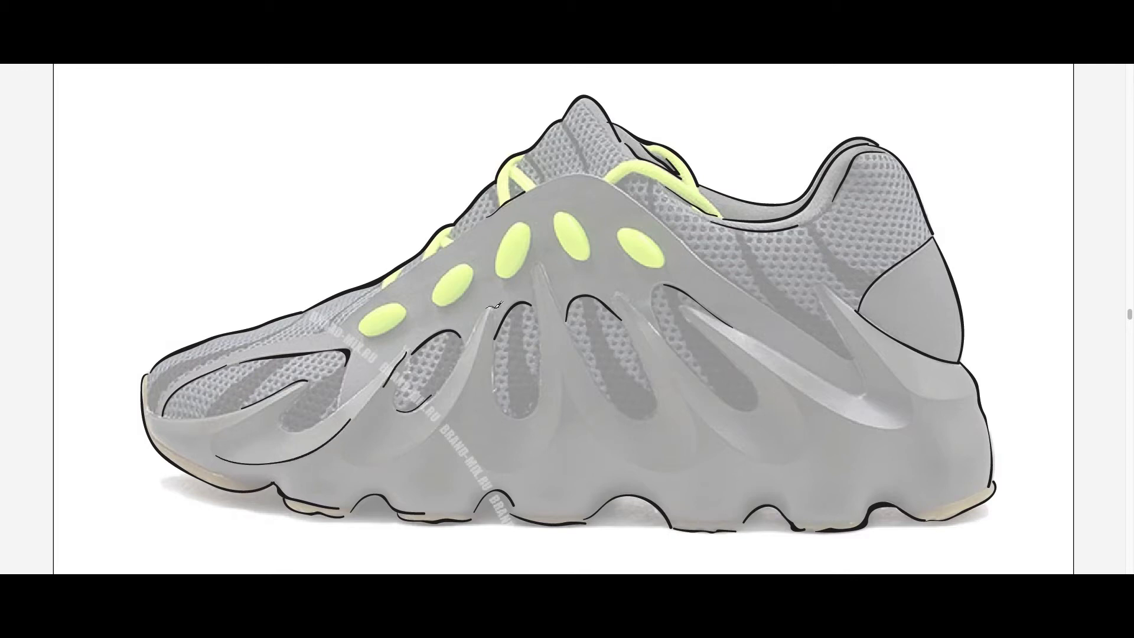
# - Add black outline strokes along the midfoot opening, lower side and heel curves
pyautogui.moveTo(496, 304); pyautogui.dragTo(499, 355)
pyautogui.moveTo(695, 366)
pyautogui.mouseDown()
pyautogui.moveTo(753, 409)
pyautogui.moveTo(754, 455)
pyautogui.mouseUp()
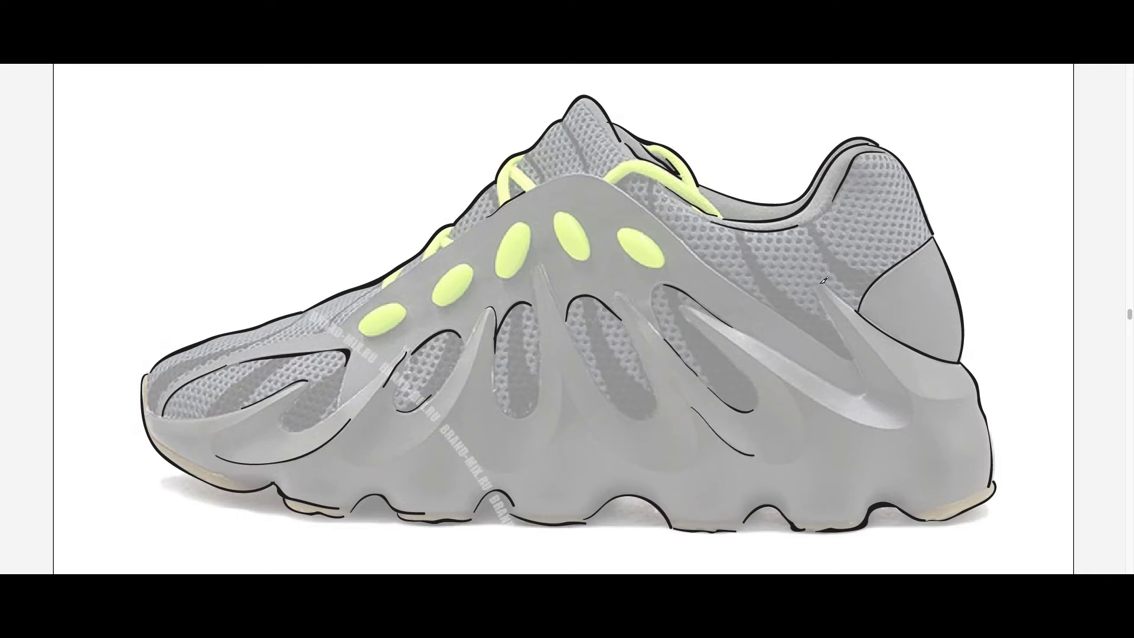
pyautogui.moveTo(821, 283); pyautogui.dragTo(849, 307)
pyautogui.moveTo(911, 386); pyautogui.dragTo(953, 400)
pyautogui.moveTo(823, 288); pyautogui.dragTo(874, 340)
# - Outline the upper edge, toe, heel sole edge and side cutouts, undoing a stray lace stroke
pyautogui.moveTo(402, 275); pyautogui.dragTo(385, 287)
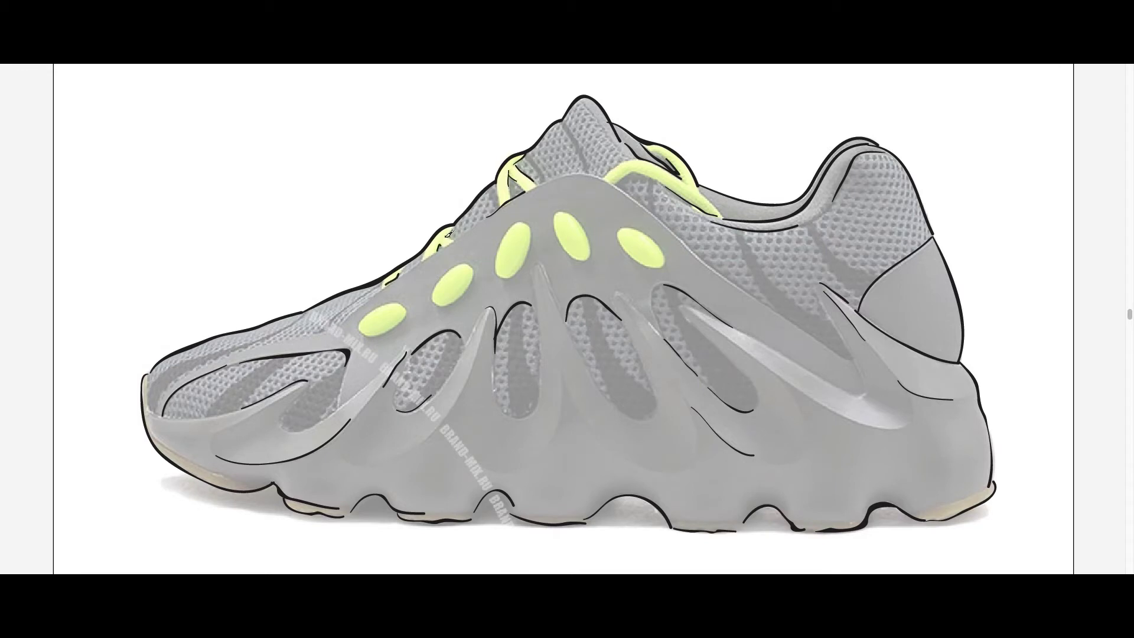
pyautogui.moveTo(581, 99); pyautogui.dragTo(604, 121)
pyautogui.hotkey('ctrl', 'z')
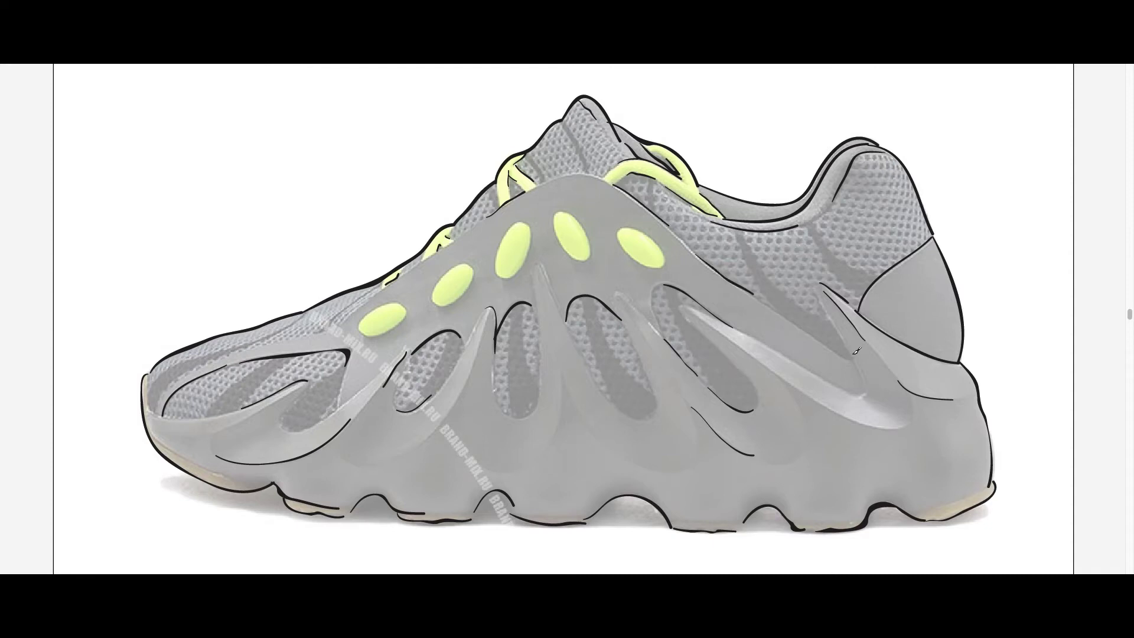
pyautogui.moveTo(167, 442); pyautogui.dragTo(192, 460)
pyautogui.moveTo(915, 510); pyautogui.dragTo(948, 503)
pyautogui.moveTo(529, 412); pyautogui.dragTo(539, 393)
pyautogui.moveTo(450, 414); pyautogui.dragTo(453, 407)
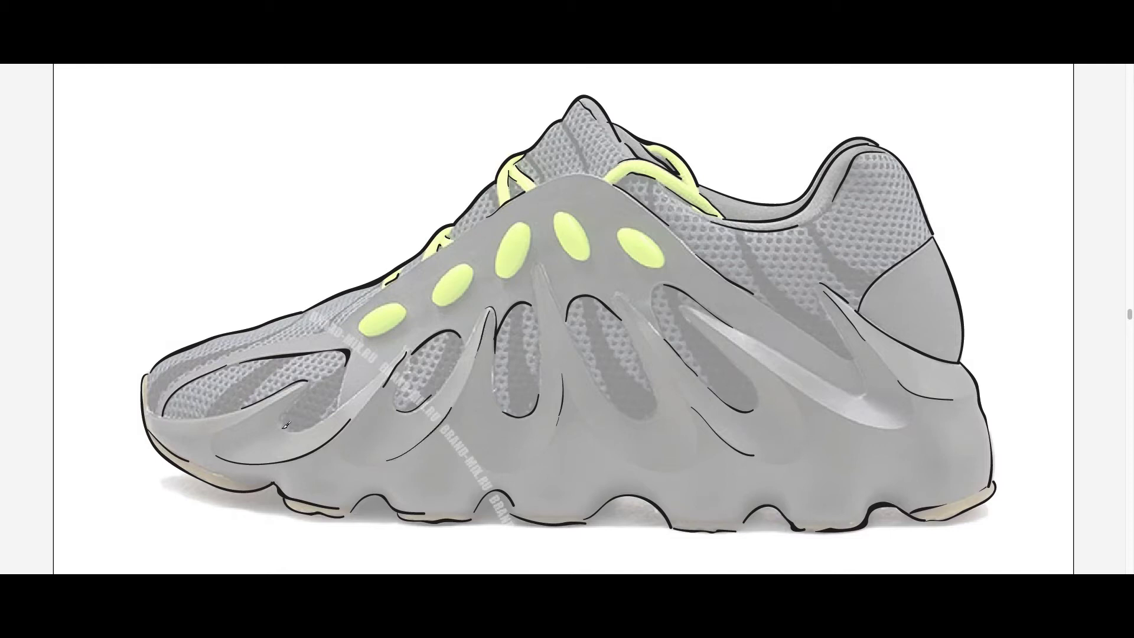
pyautogui.moveTo(177, 416); pyautogui.dragTo(189, 417)
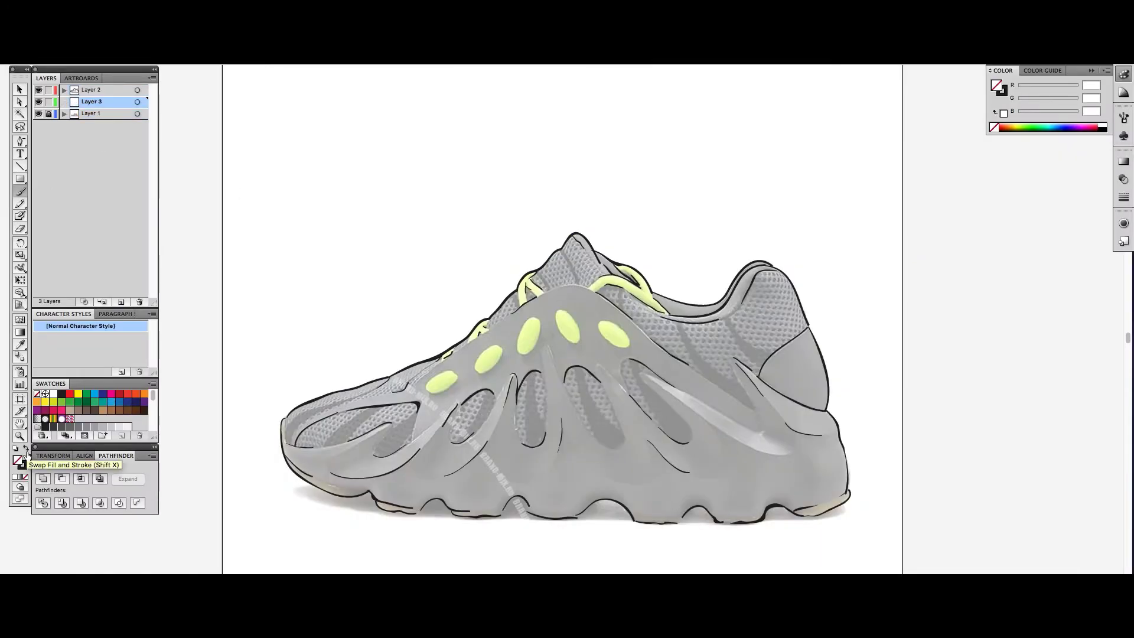
# - Set fill to R177 G221 B38 with no stroke and draw an ellipse over the centre oval
pyautogui.click(26, 449)
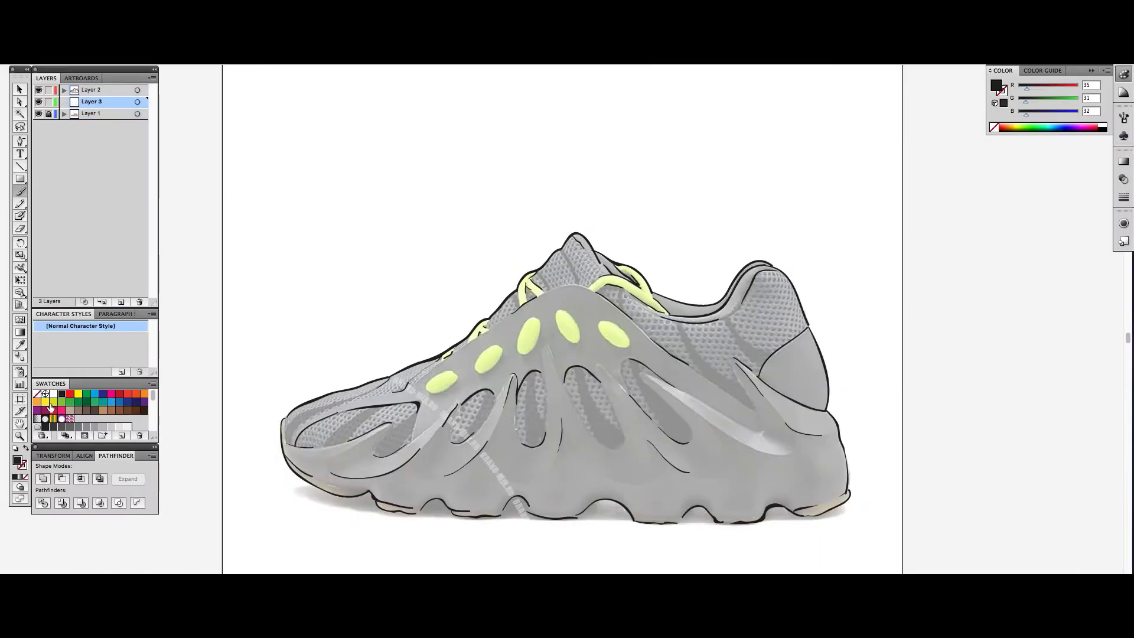
pyautogui.doubleClick(17, 460)
pyautogui.click(679, 177)
pyautogui.moveTo(20, 179); pyautogui.dragTo(59, 207)
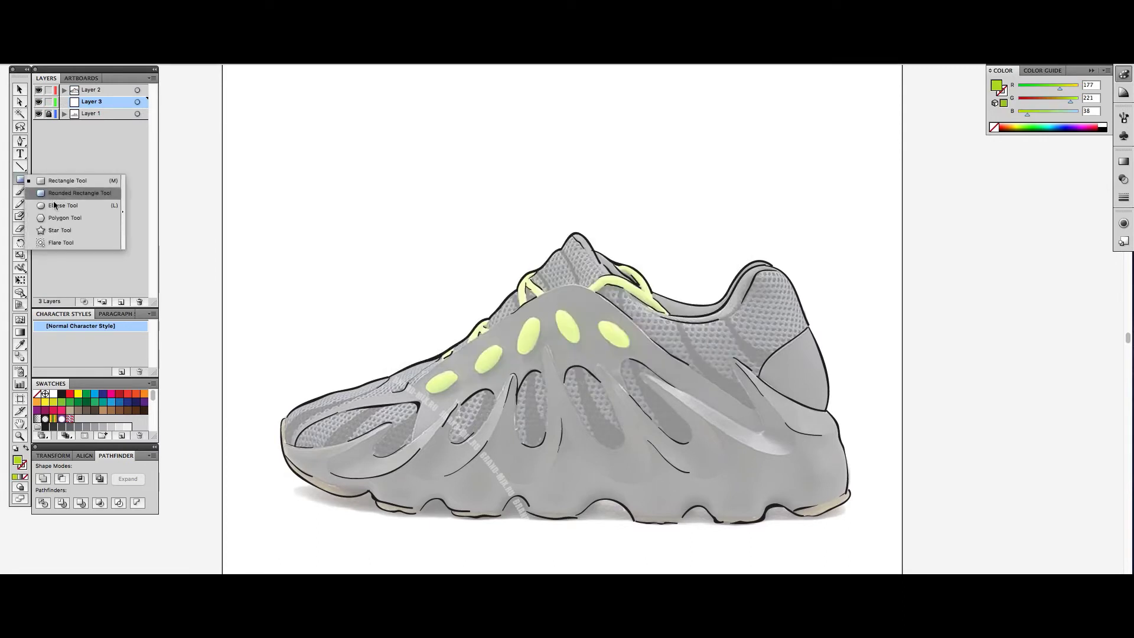
pyautogui.hotkey('ctrl', '+')
pyautogui.moveTo(497, 305); pyautogui.dragTo(528, 366)
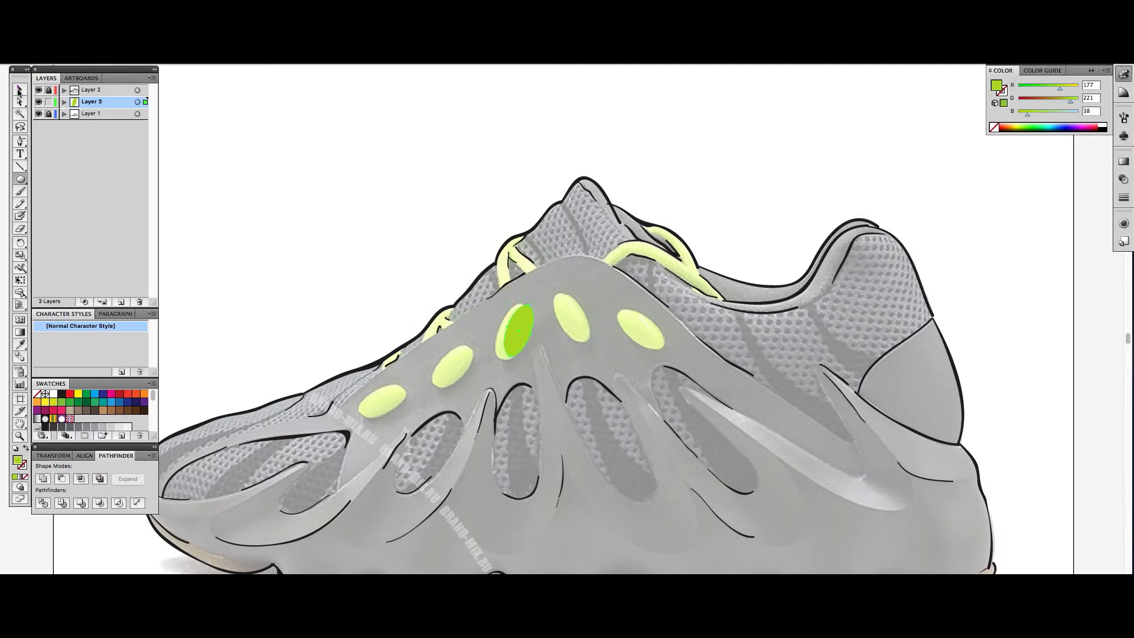
pyautogui.press('v')
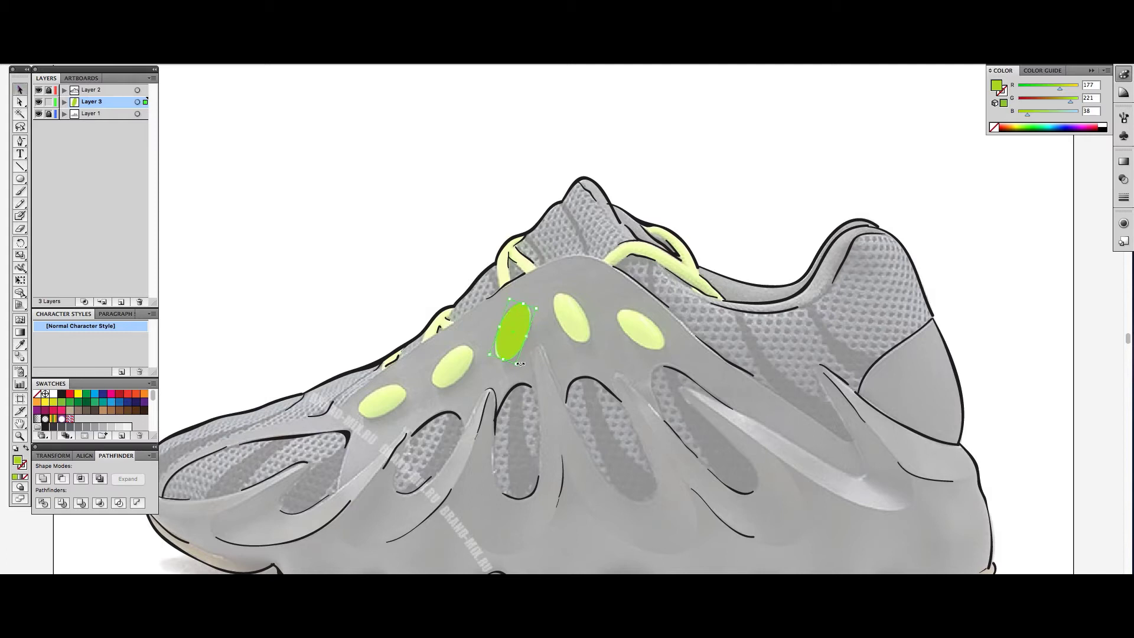
# - Duplicate the green ellipse onto the ovals to the left
pyautogui.moveTo(92, 102); pyautogui.dragTo(121, 301)
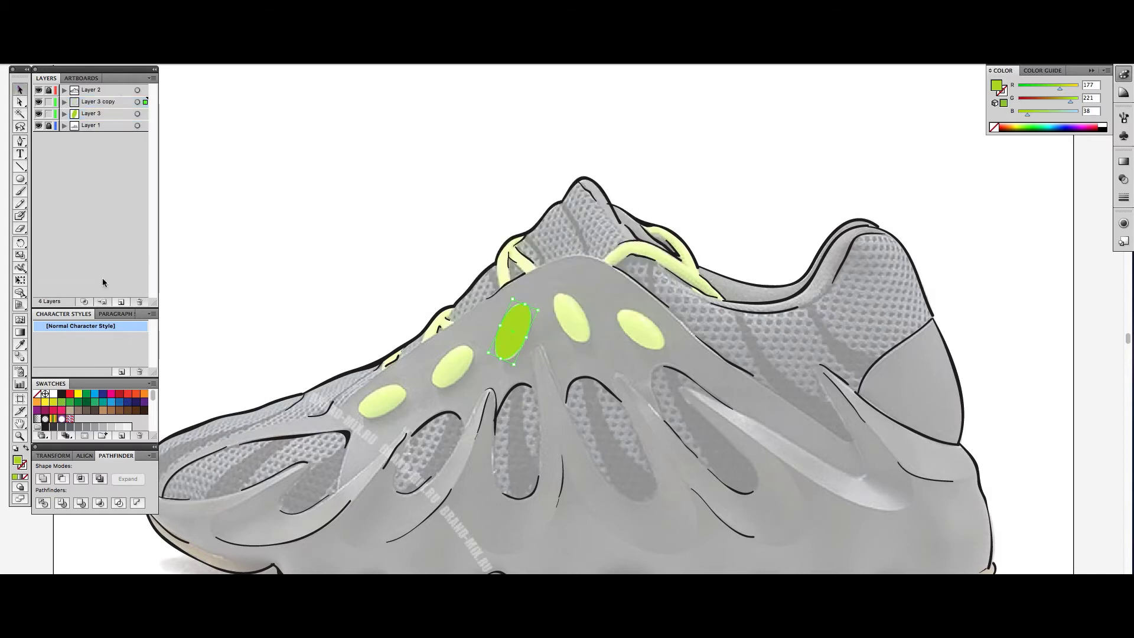
pyautogui.moveTo(432, 378); pyautogui.dragTo(446, 380)
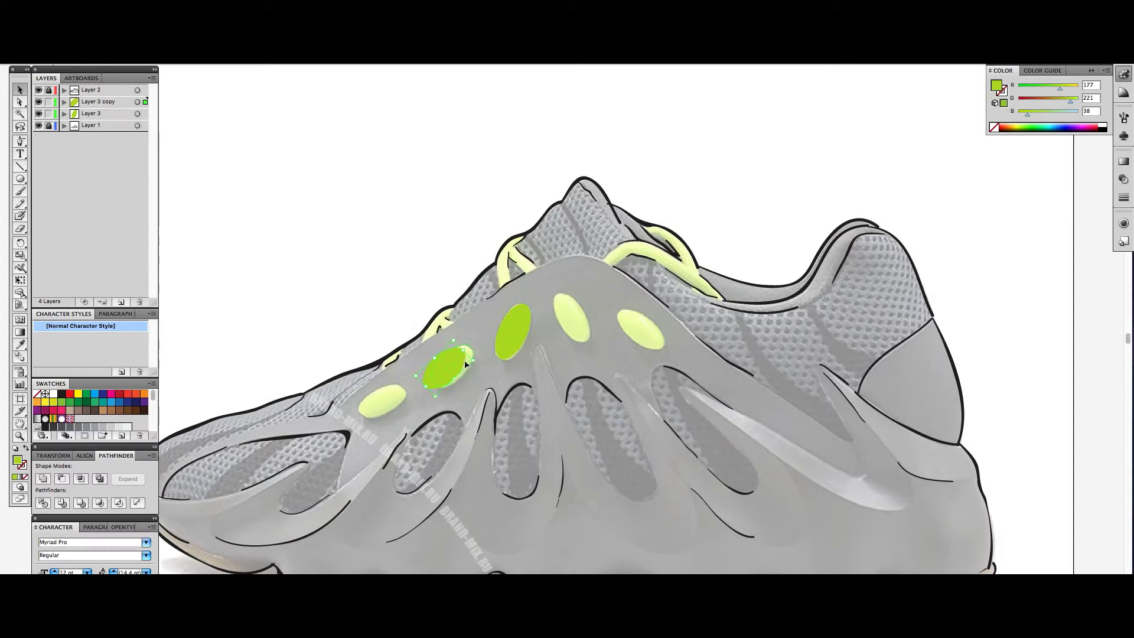
pyautogui.moveTo(92, 101); pyautogui.dragTo(121, 301)
pyautogui.click(379, 407)
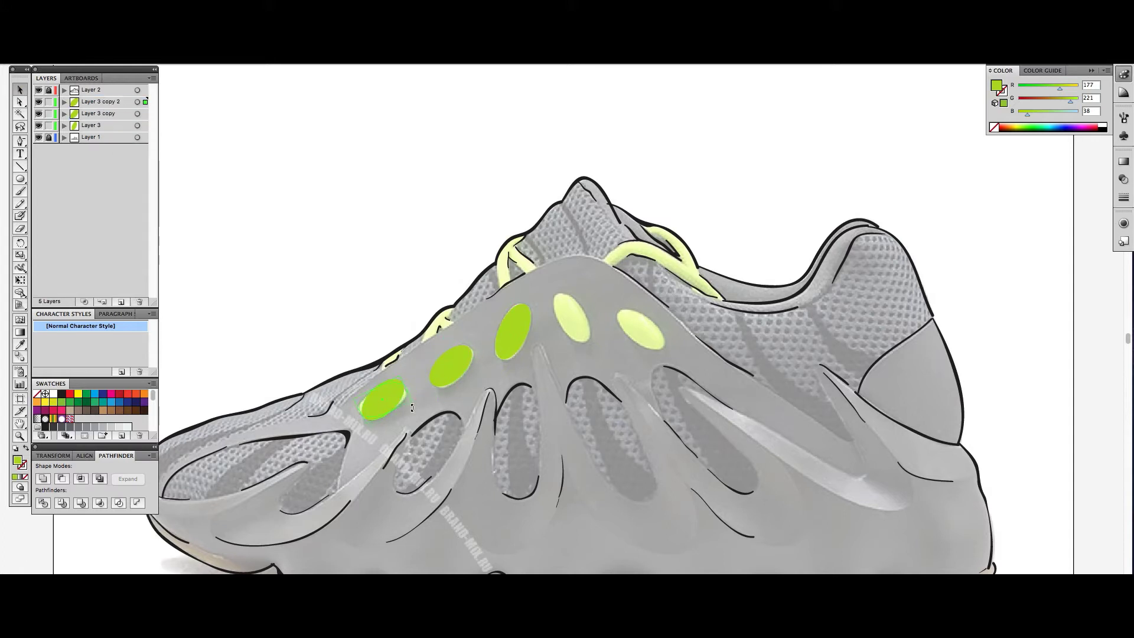
# - Copy, rotate and fit green ellipses onto the light ovals on the right
pyautogui.moveTo(101, 102); pyautogui.dragTo(121, 302)
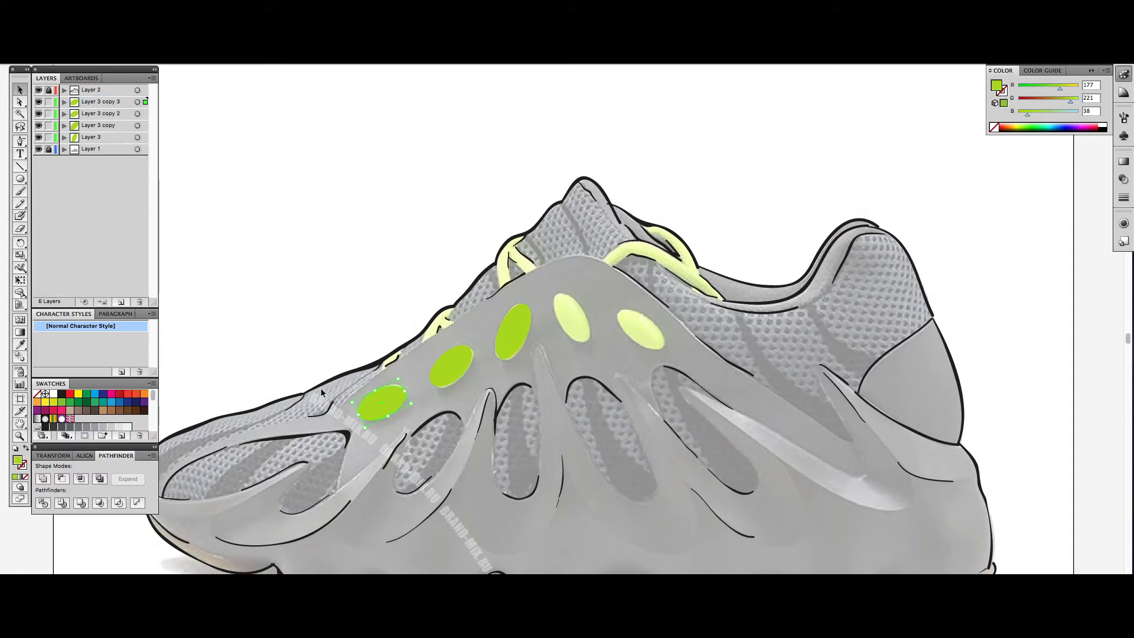
pyautogui.moveTo(383, 403); pyautogui.dragTo(602, 322)
pyautogui.moveTo(623, 361); pyautogui.dragTo(597, 363)
pyautogui.moveTo(606, 331); pyautogui.dragTo(575, 330)
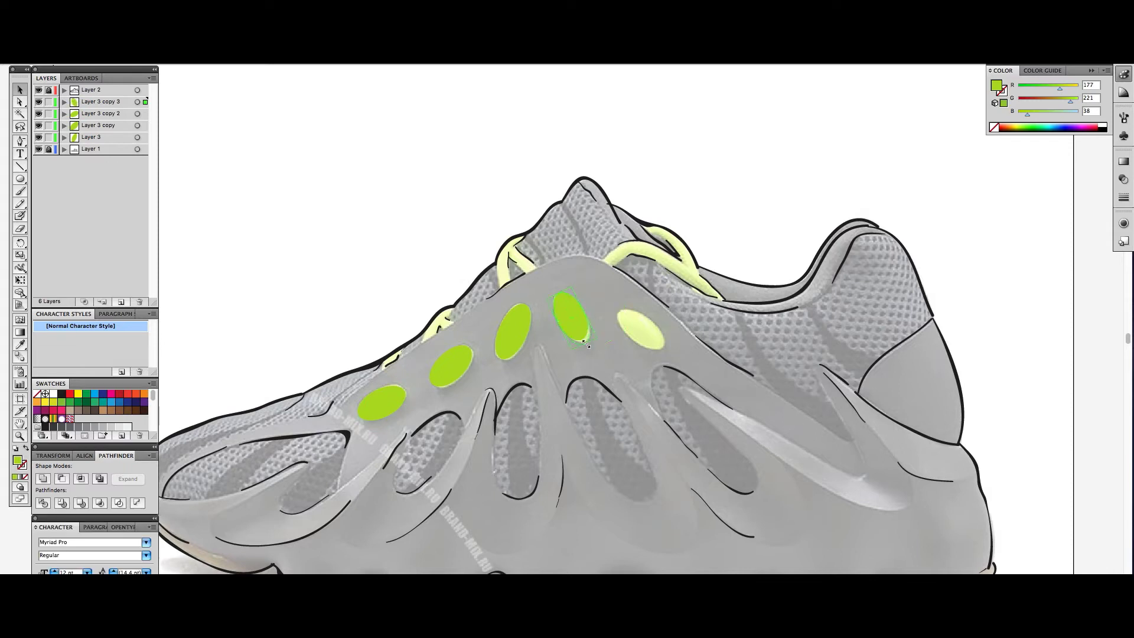
pyautogui.moveTo(100, 101); pyautogui.dragTo(121, 301)
pyautogui.moveTo(573, 334); pyautogui.dragTo(669, 345)
# - Fit the whole shoe in view and select the reference photo on its layer
pyautogui.hotkey('ctrl', '0')
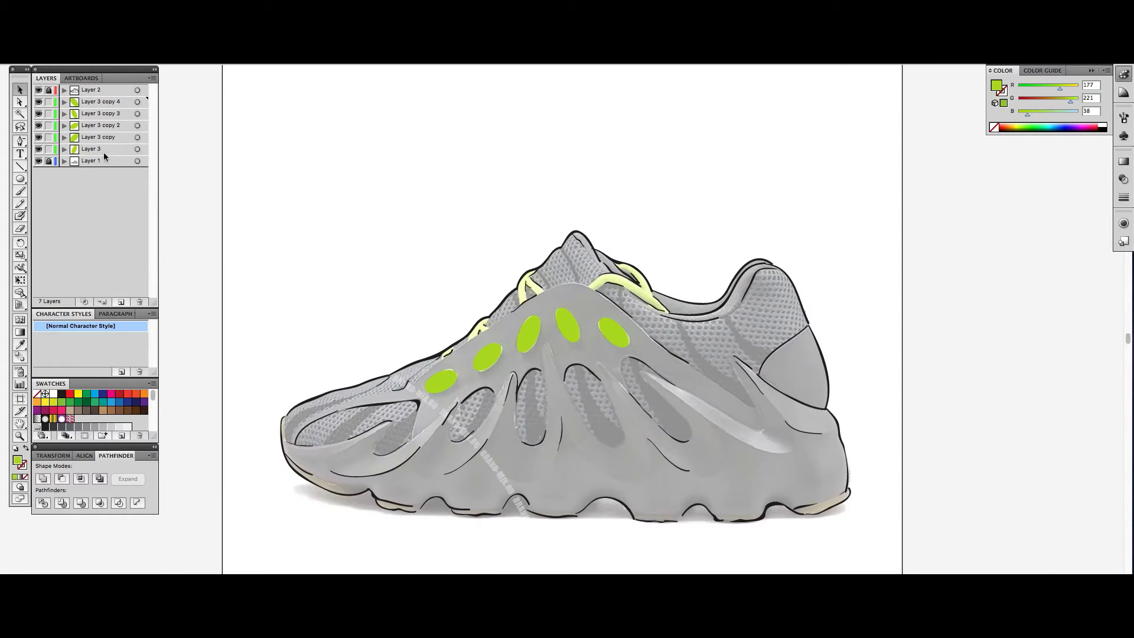
pyautogui.click(96, 161)
pyautogui.click(420, 380)
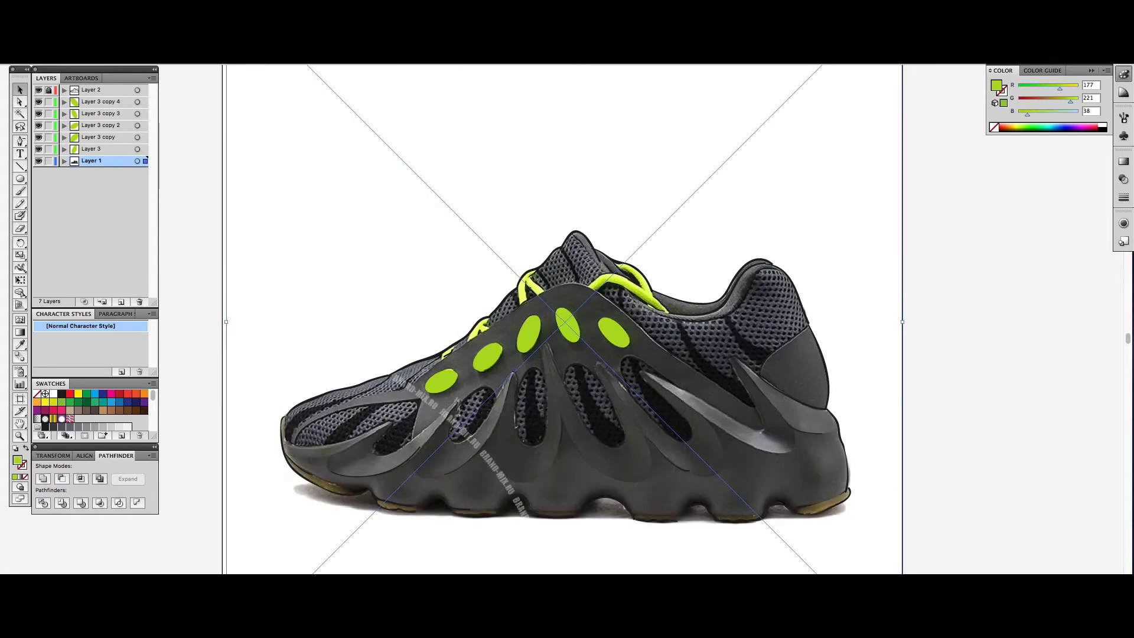
# - Add a new layer with dark grey fill, locking the reference photo layer
pyautogui.click(181, 179)
pyautogui.click(101, 302)
pyautogui.click(49, 172)
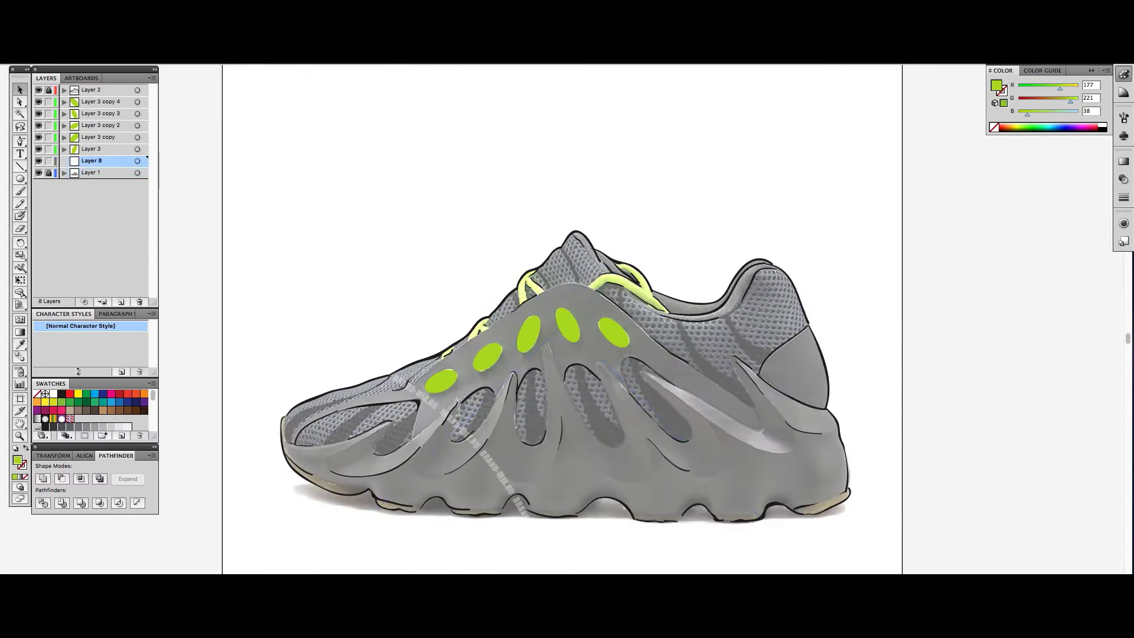
pyautogui.click(53, 427)
pyautogui.click(20, 141)
pyautogui.hotkey('ctrl', '+')
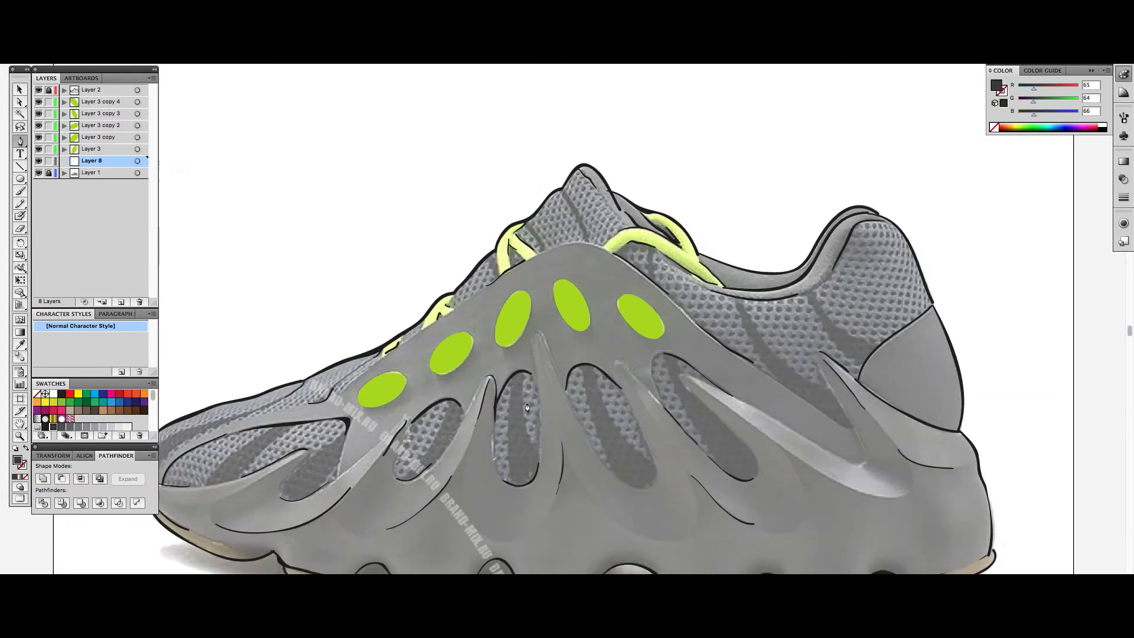
pyautogui.press('Tab')
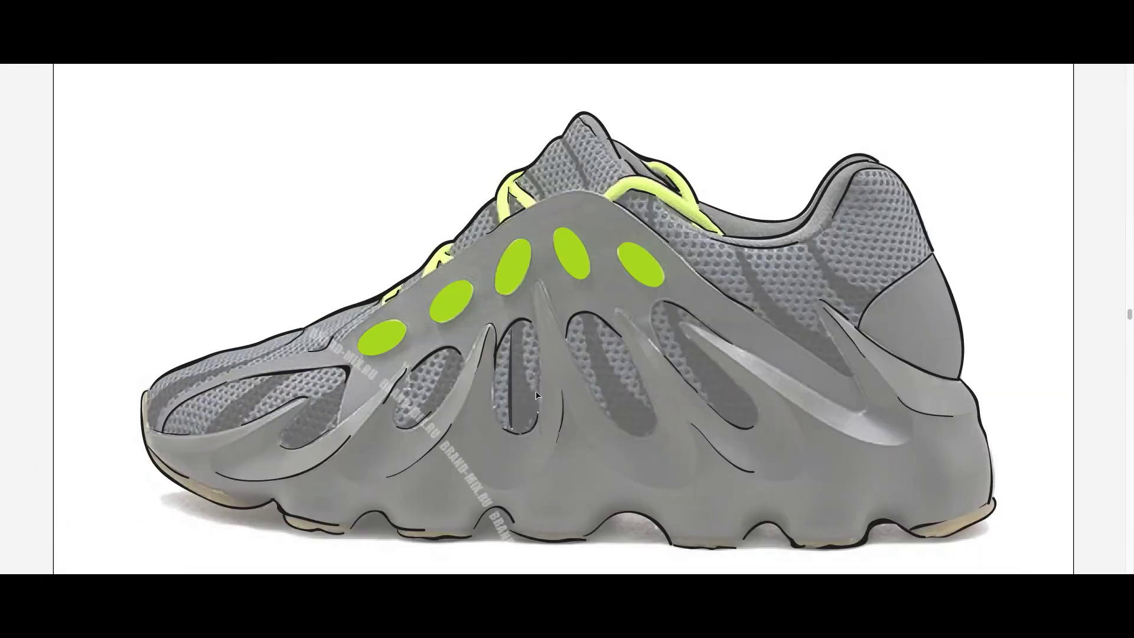
# - Draw dark grey teardrop shapes into the middle, left and front cage openings
pyautogui.click(537, 394)
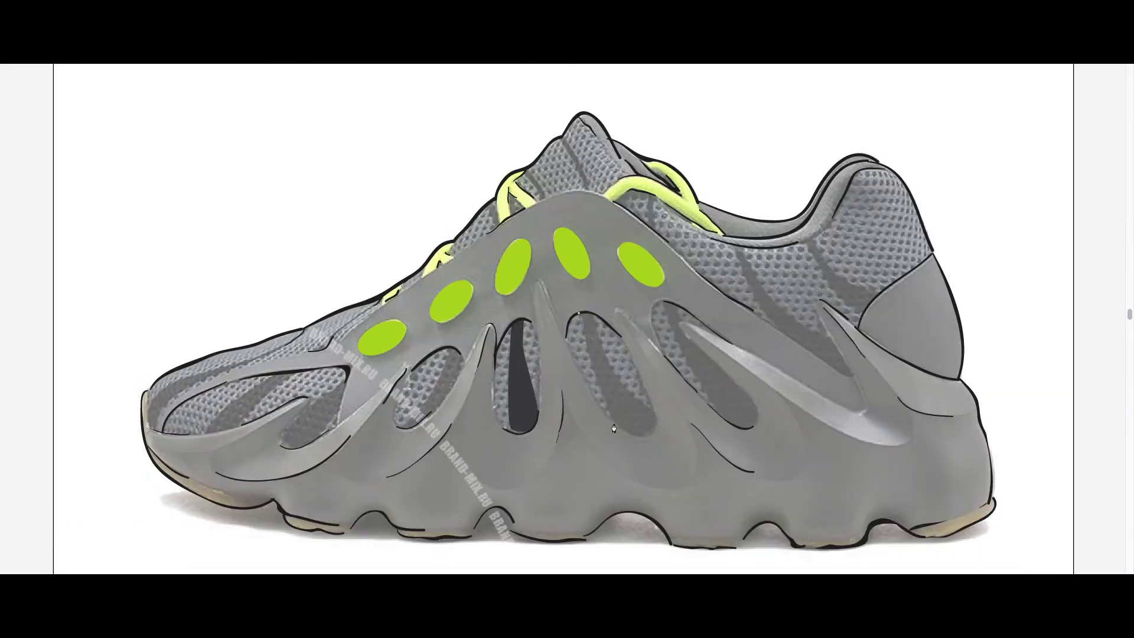
pyautogui.click(647, 372)
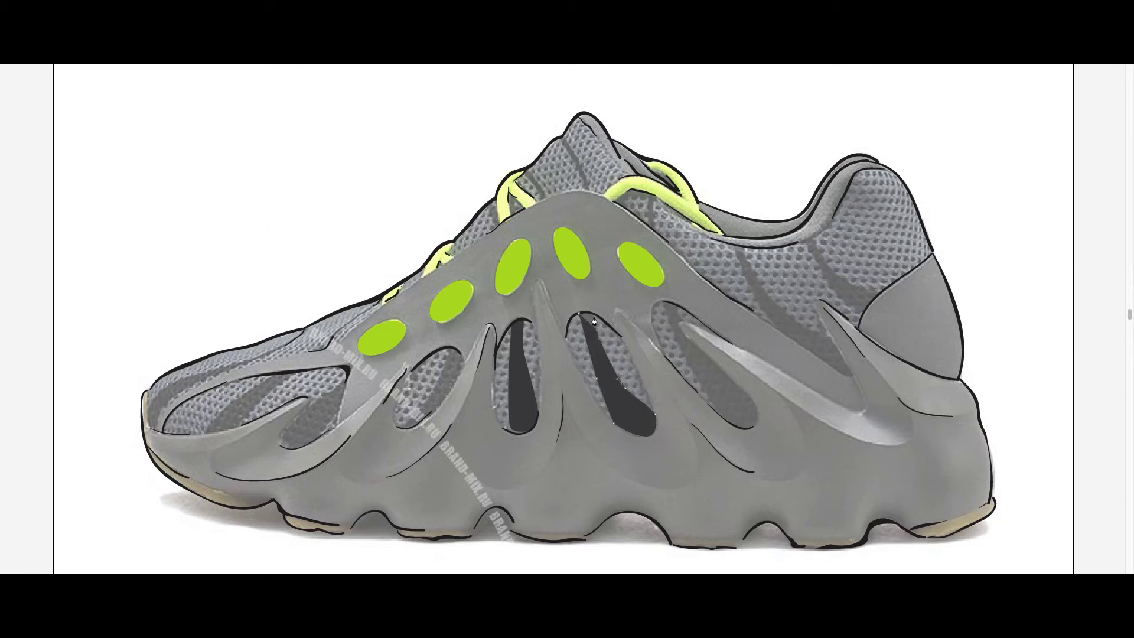
pyautogui.click(445, 353)
pyautogui.moveTo(413, 427); pyautogui.dragTo(408, 434)
pyautogui.click(448, 358)
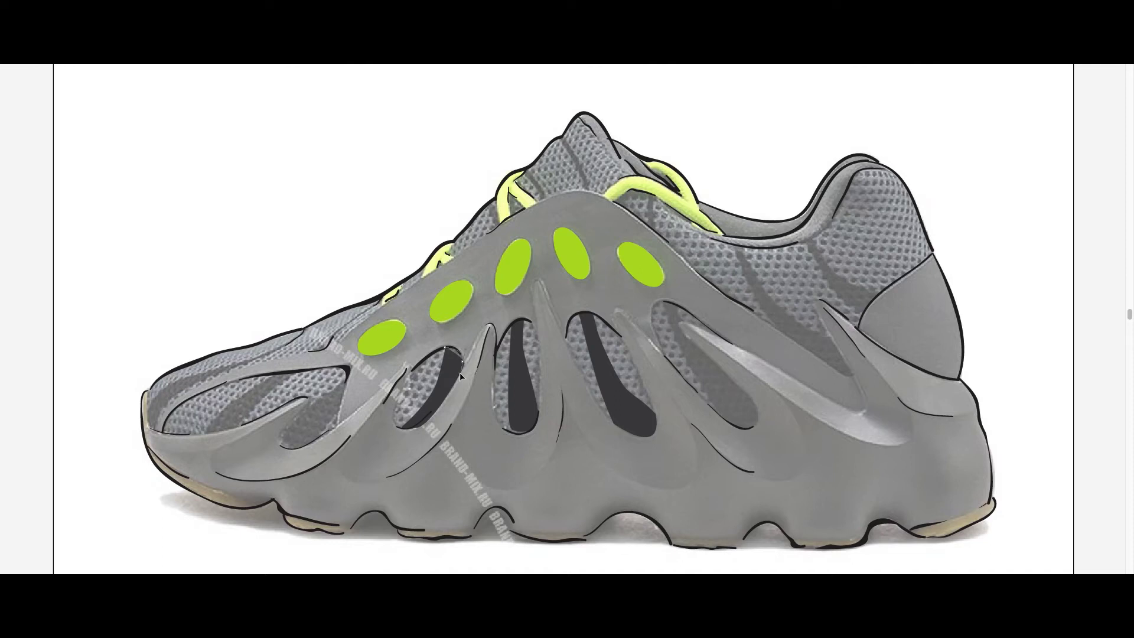
pyautogui.click(282, 437)
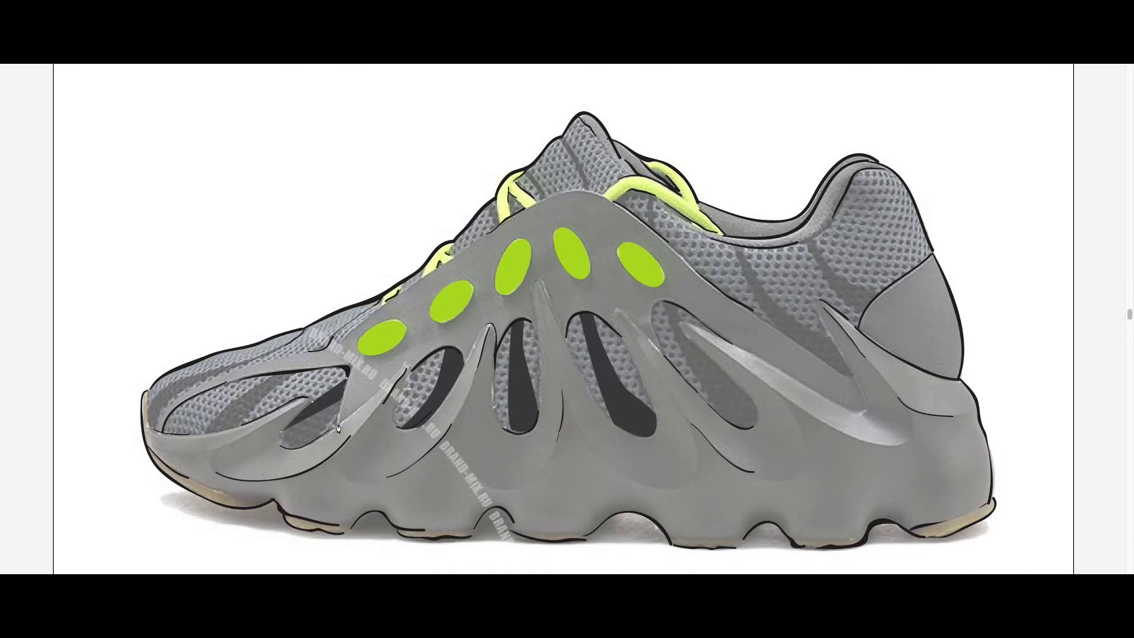
pyautogui.moveTo(346, 384); pyautogui.dragTo(284, 452)
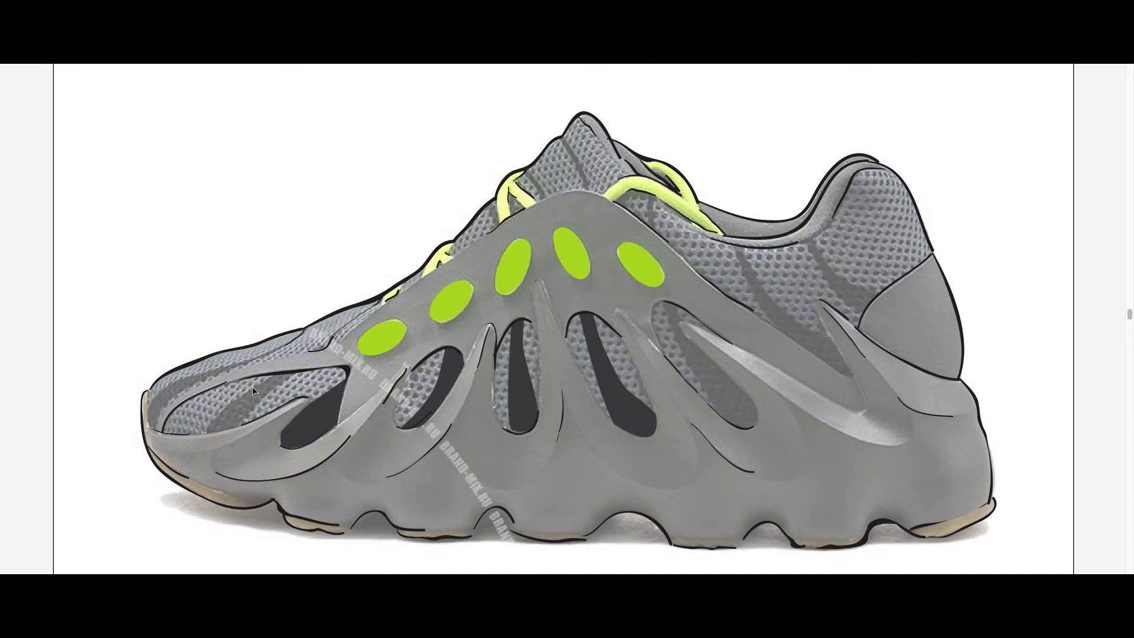
pyautogui.moveTo(253, 390); pyautogui.dragTo(241, 430)
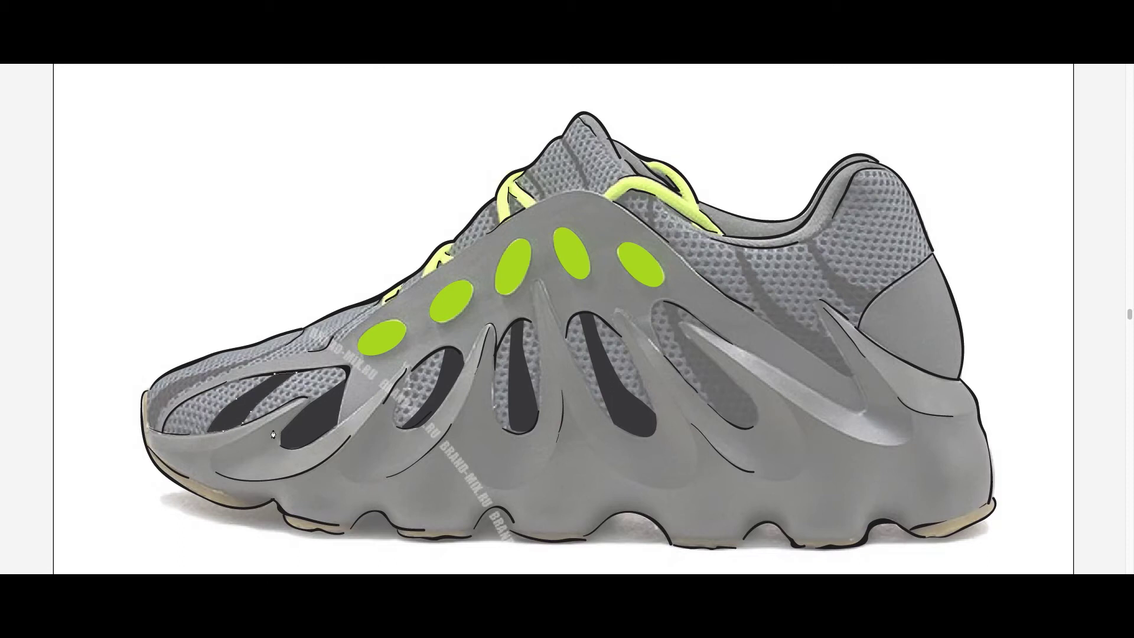
pyautogui.scroll(-1, 273, 434)
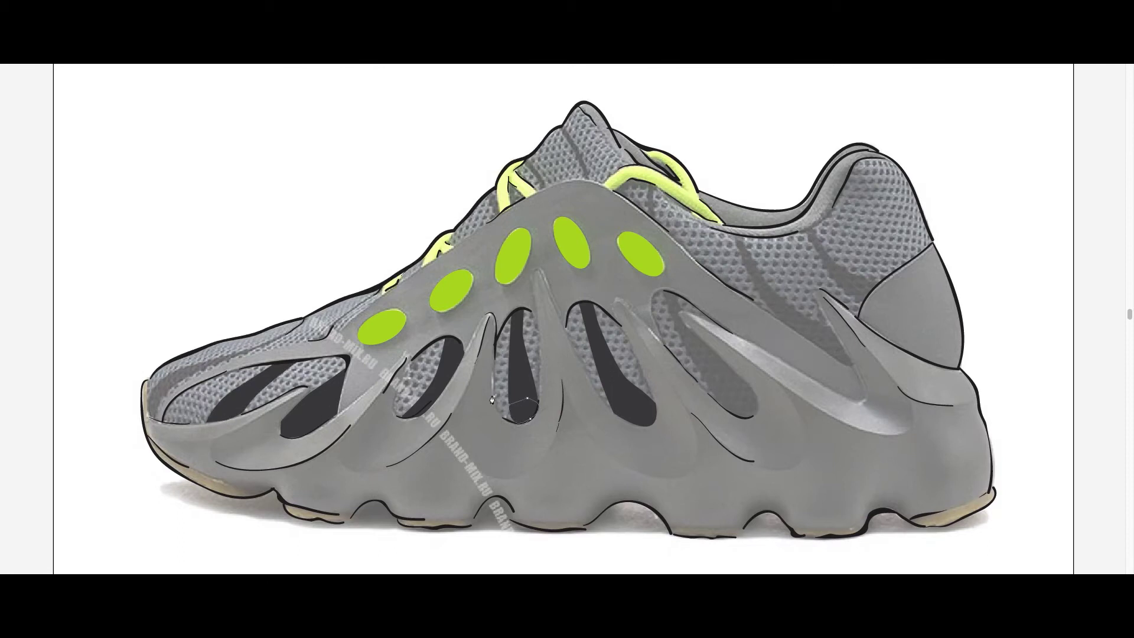
pyautogui.moveTo(152, 403)
pyautogui.mouseDown()
pyautogui.moveTo(257, 353)
pyautogui.moveTo(149, 402)
pyautogui.mouseUp()
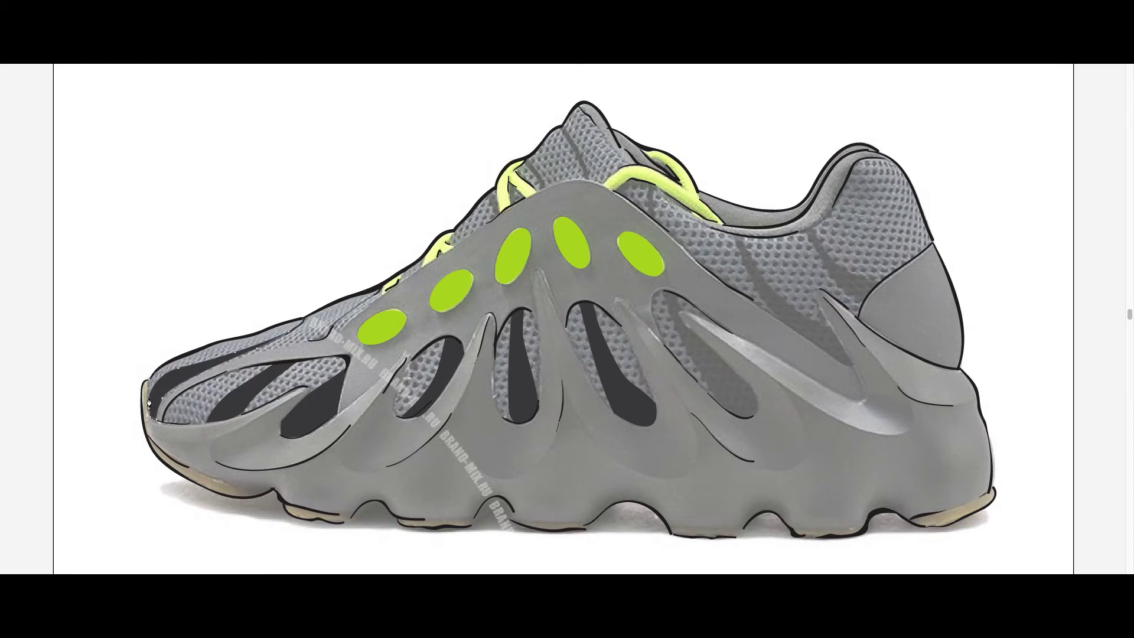
# - Fill the middle and upper-right cage openings and mesh dark grey, plus two dark lines between laces
pyautogui.moveTo(665, 294)
pyautogui.mouseDown()
pyautogui.moveTo(751, 365)
pyautogui.moveTo(664, 294)
pyautogui.mouseUp()
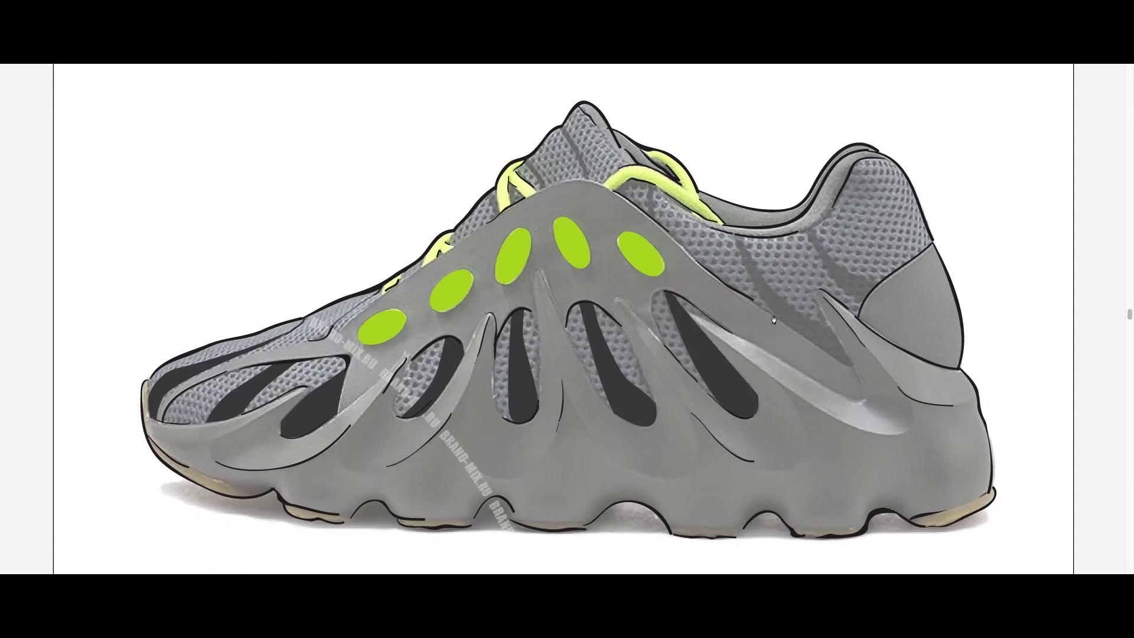
pyautogui.moveTo(814, 348); pyautogui.dragTo(732, 262)
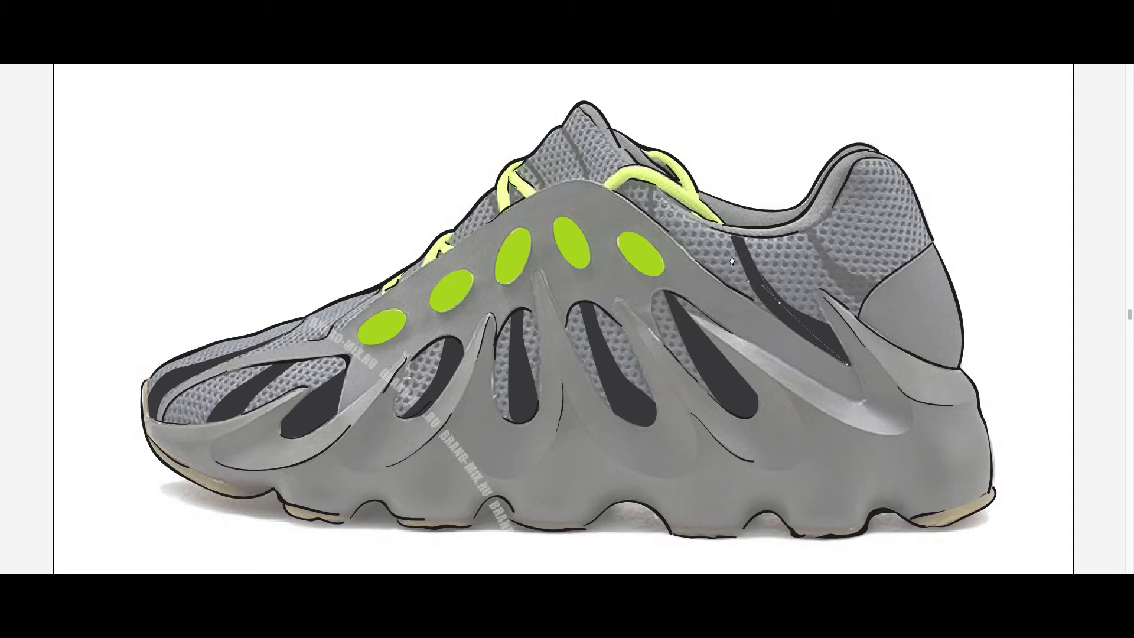
pyautogui.moveTo(807, 232); pyautogui.dragTo(878, 298)
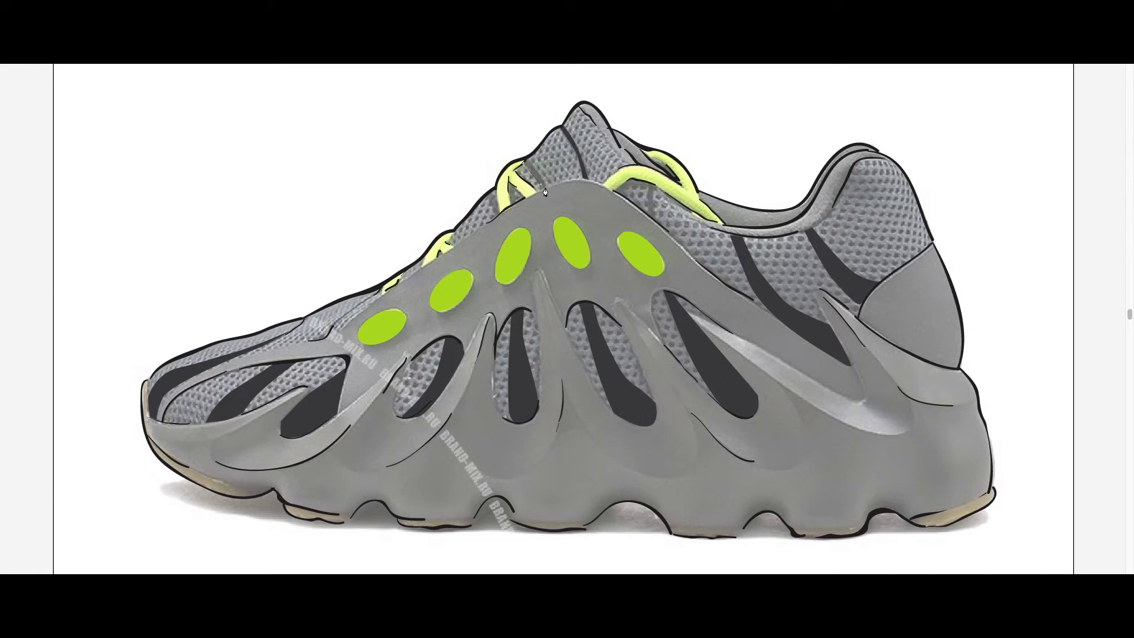
pyautogui.moveTo(546, 192); pyautogui.dragTo(523, 159)
pyautogui.moveTo(654, 225); pyautogui.dragTo(648, 187)
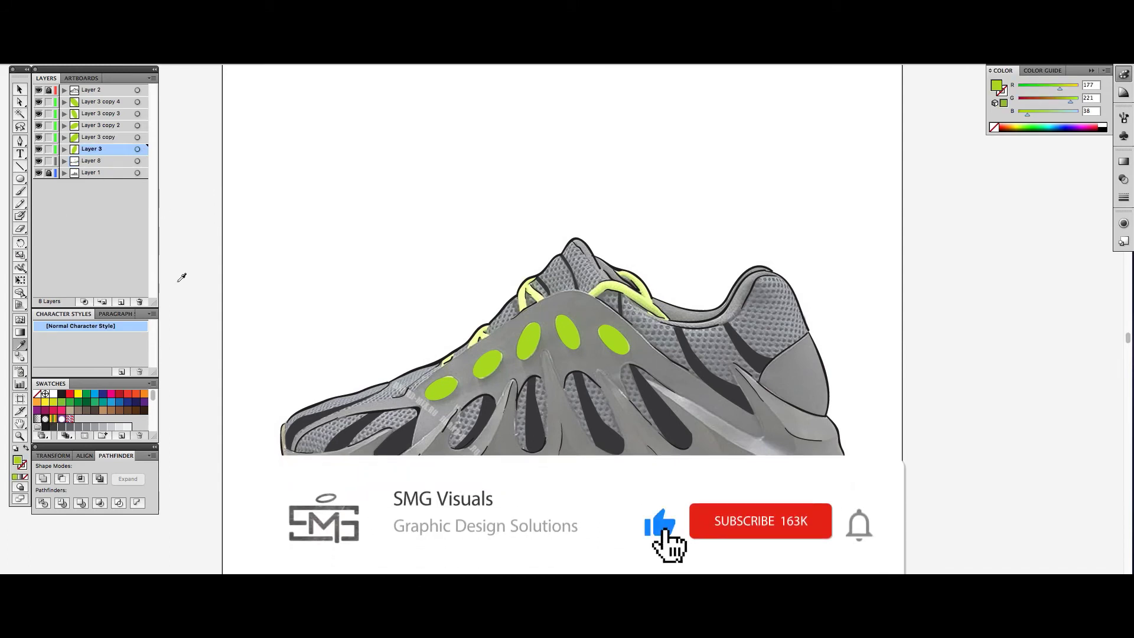
# - Create a new layer with a pale yellow-green fill, RGB 225/232/86
pyautogui.click(122, 301)
pyautogui.doubleClick(18, 460)
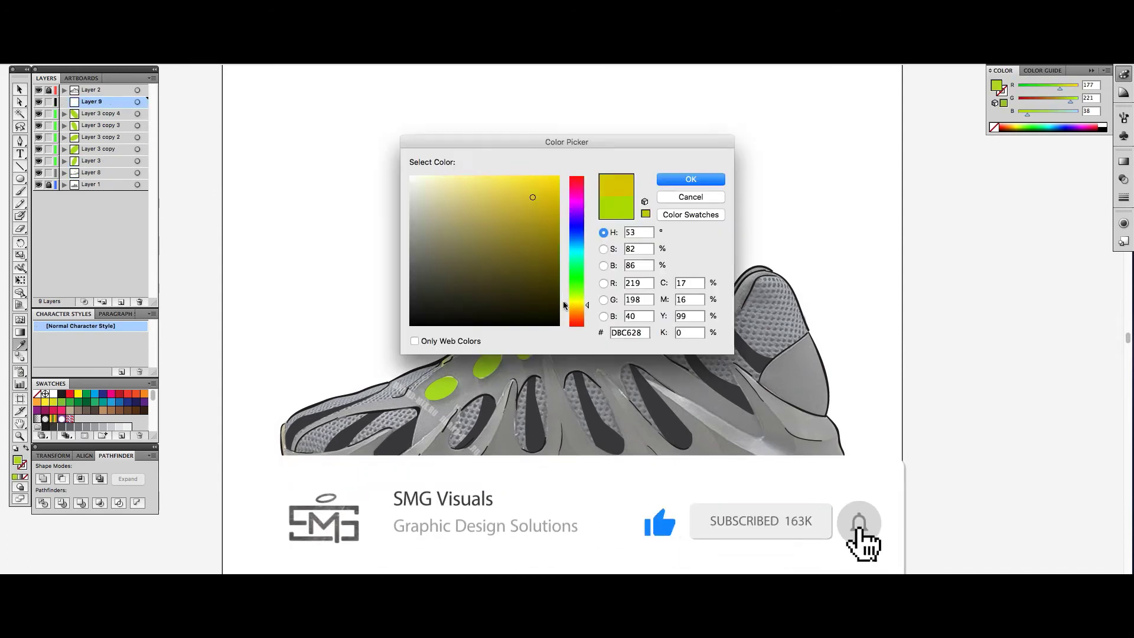
pyautogui.click(690, 179)
pyautogui.press('p')
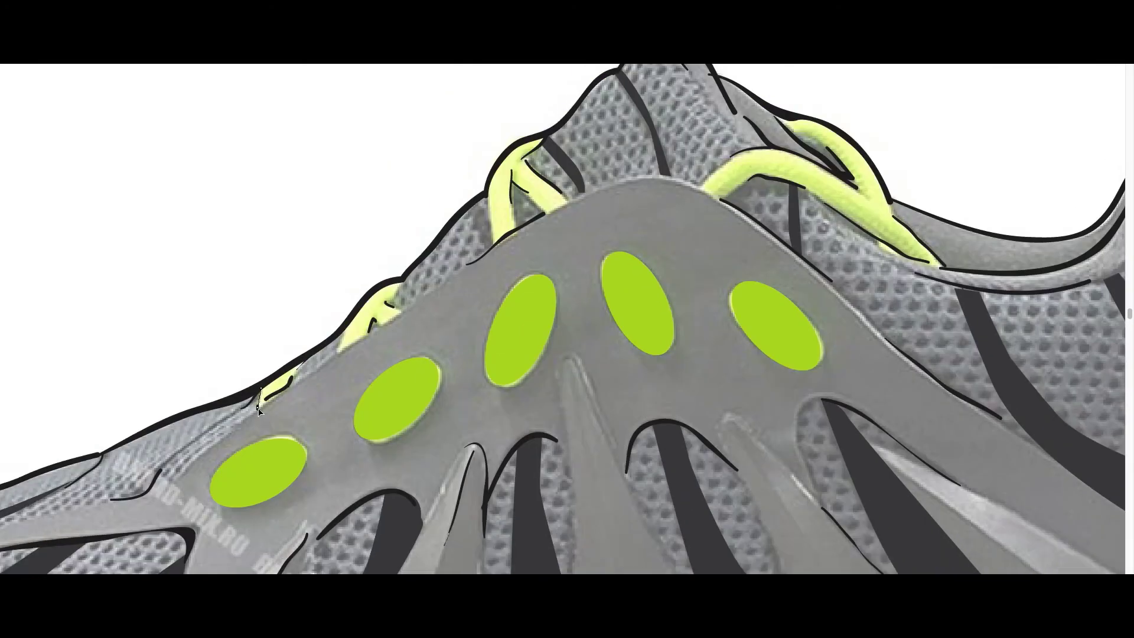
# - Begin a Pen path along the left lace outline
pyautogui.click(259, 410)
pyautogui.click(299, 378)
pyautogui.click(336, 352)
pyautogui.click(344, 328)
pyautogui.click(374, 288)
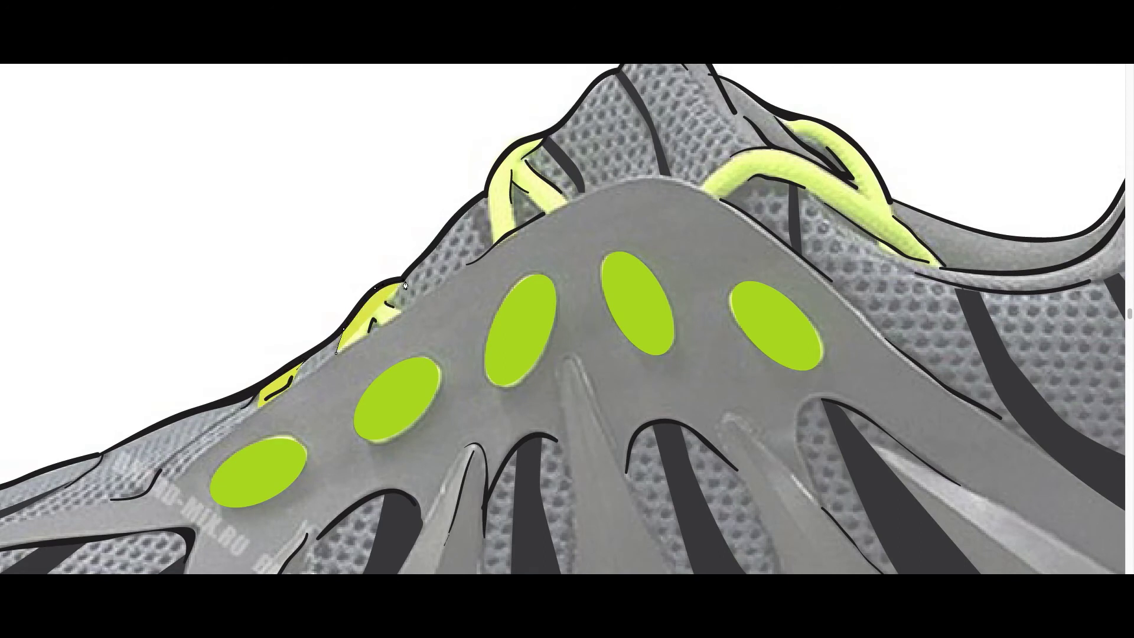
# - Close the left lace shape and trace a pale yellow-green shape over the upper lace loop
pyautogui.click(401, 309)
pyautogui.click(338, 353)
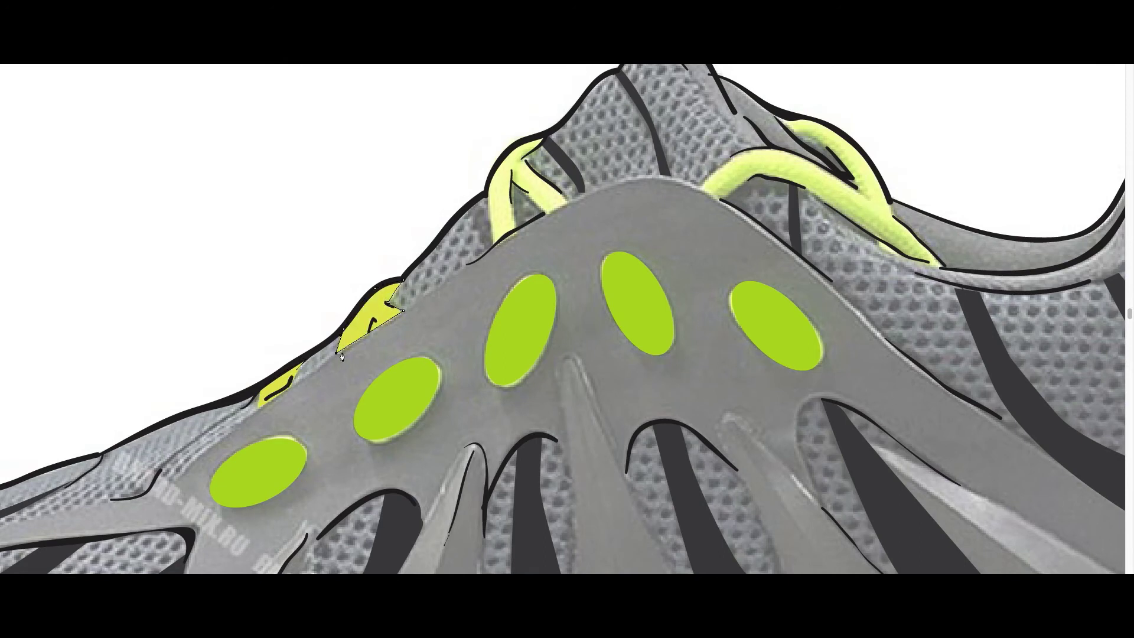
pyautogui.click(493, 249)
pyautogui.click(488, 185)
pyautogui.click(528, 153)
pyautogui.click(548, 177)
pyautogui.click(567, 199)
pyautogui.click(545, 214)
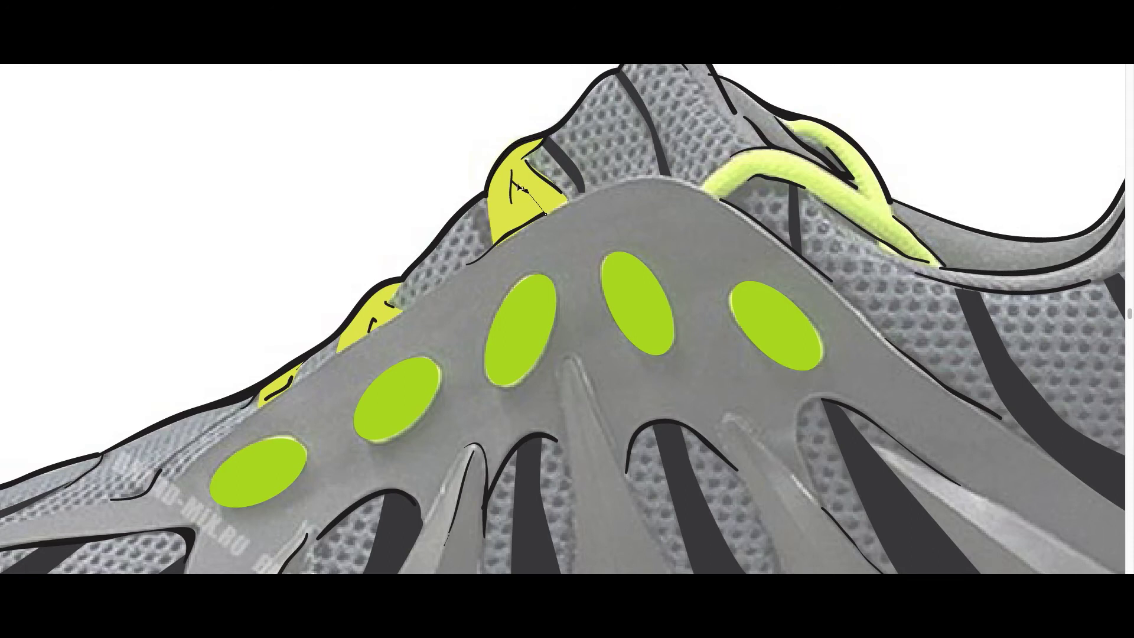
pyautogui.click(518, 232)
pyautogui.click(512, 166)
pyautogui.click(494, 248)
# - Trace the right lace strand and large right loop as a flat yellow-green fill
pyautogui.click(537, 204)
pyautogui.click(526, 157)
pyautogui.click(506, 175)
pyautogui.hscroll(3, 790, 222)
pyautogui.scroll(1, 790, 222)
pyautogui.click(558, 223)
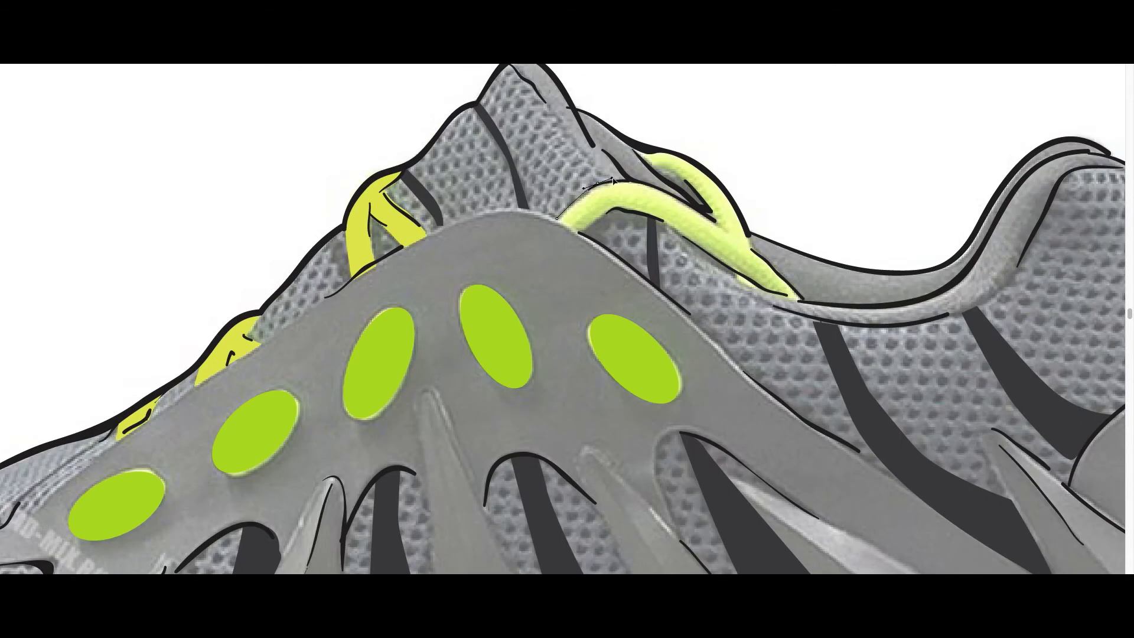
pyautogui.click(636, 185)
pyautogui.click(718, 225)
pyautogui.click(798, 298)
pyautogui.click(668, 220)
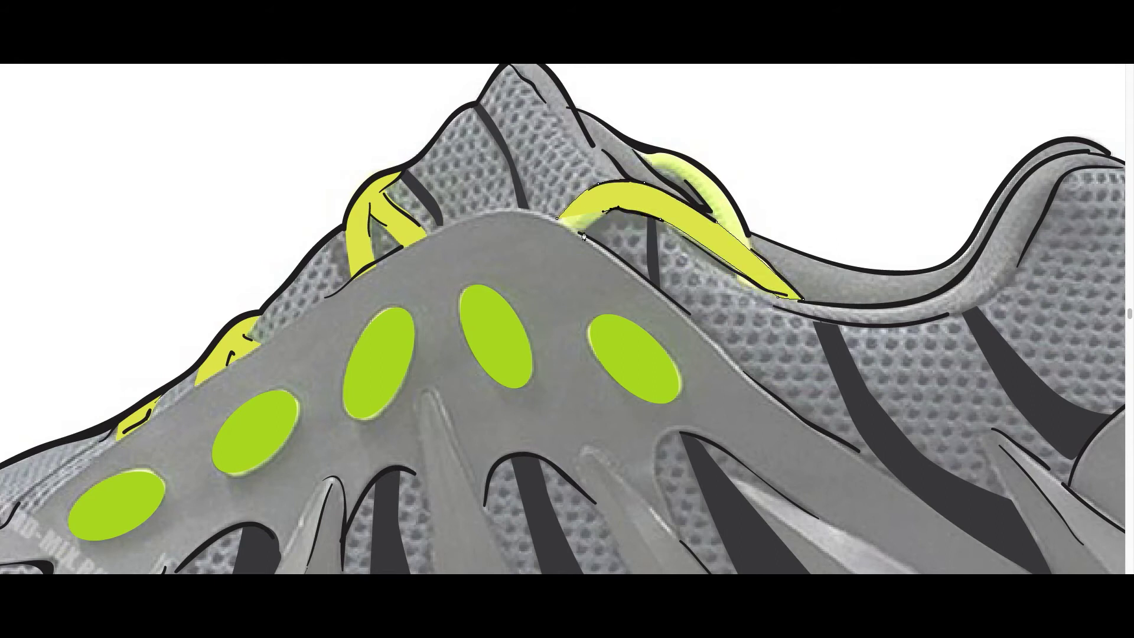
pyautogui.click(579, 234)
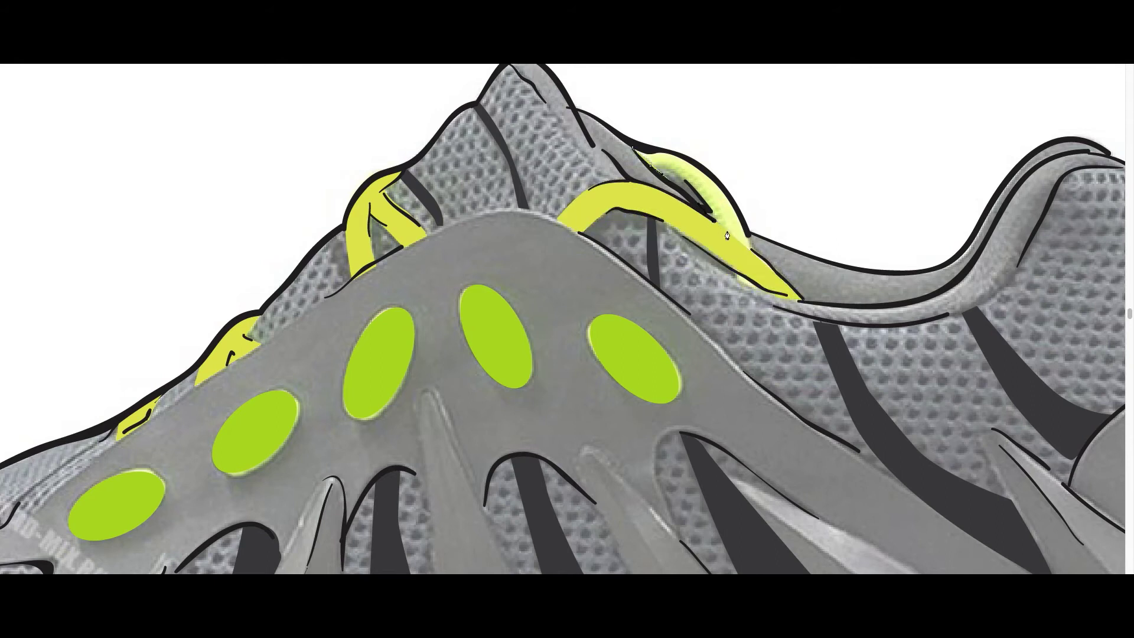
pyautogui.click(679, 168)
pyautogui.moveTo(670, 232); pyautogui.dragTo(683, 228)
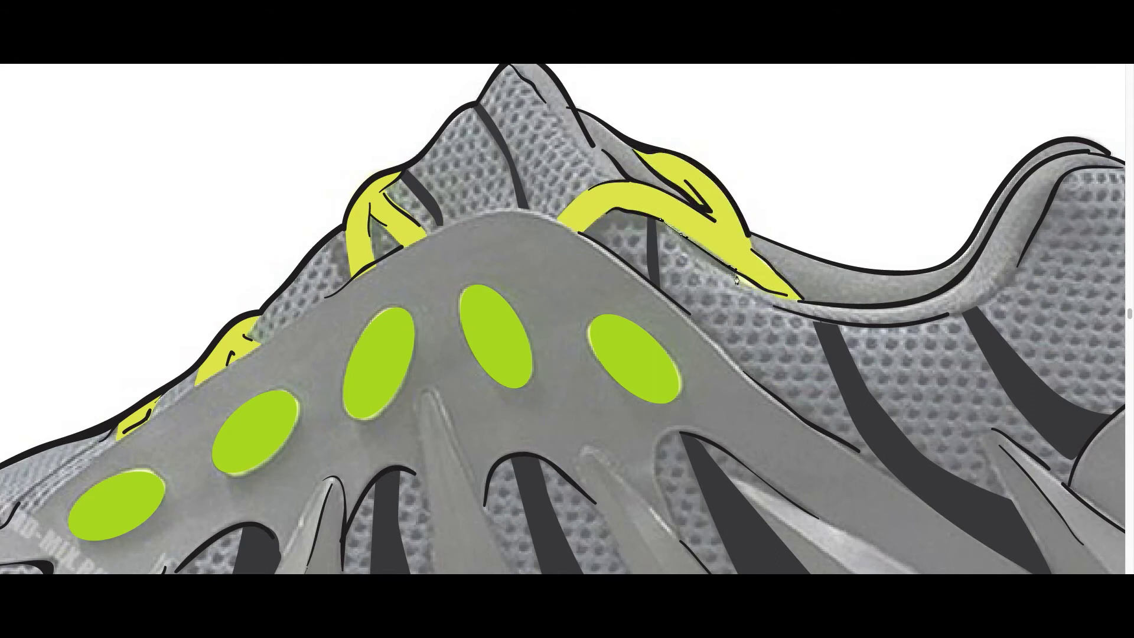
# - Lock the Layer 1 reference and add a new Layer 10 for the grey shape
pyautogui.hotkey('ctrl', '0')
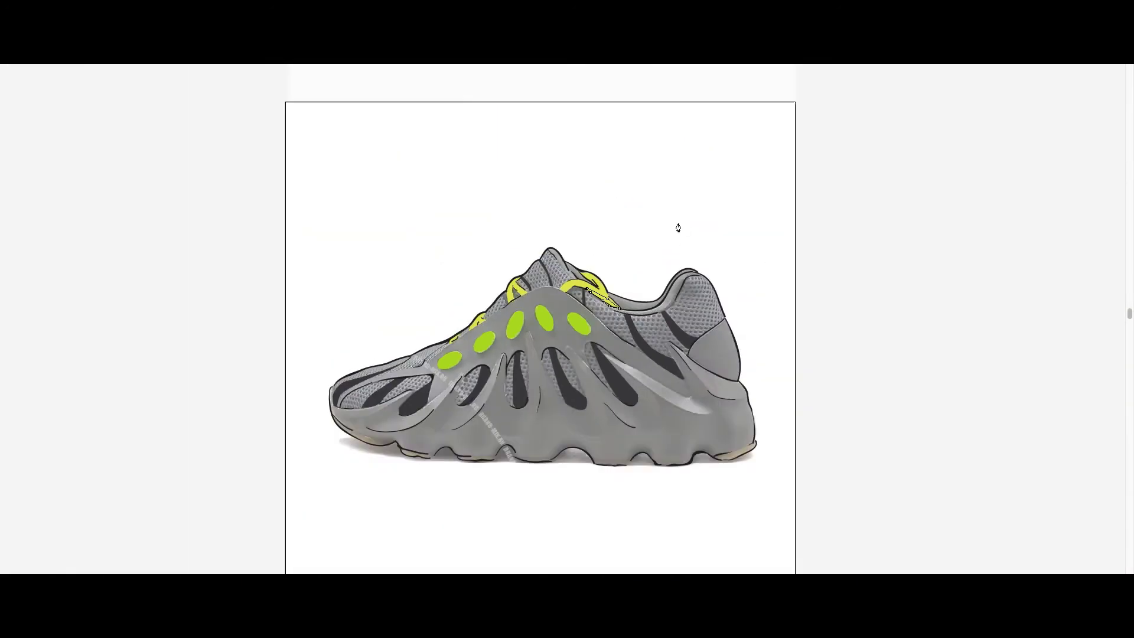
pyautogui.press('Tab')
pyautogui.hotkey('ctrl', '=')
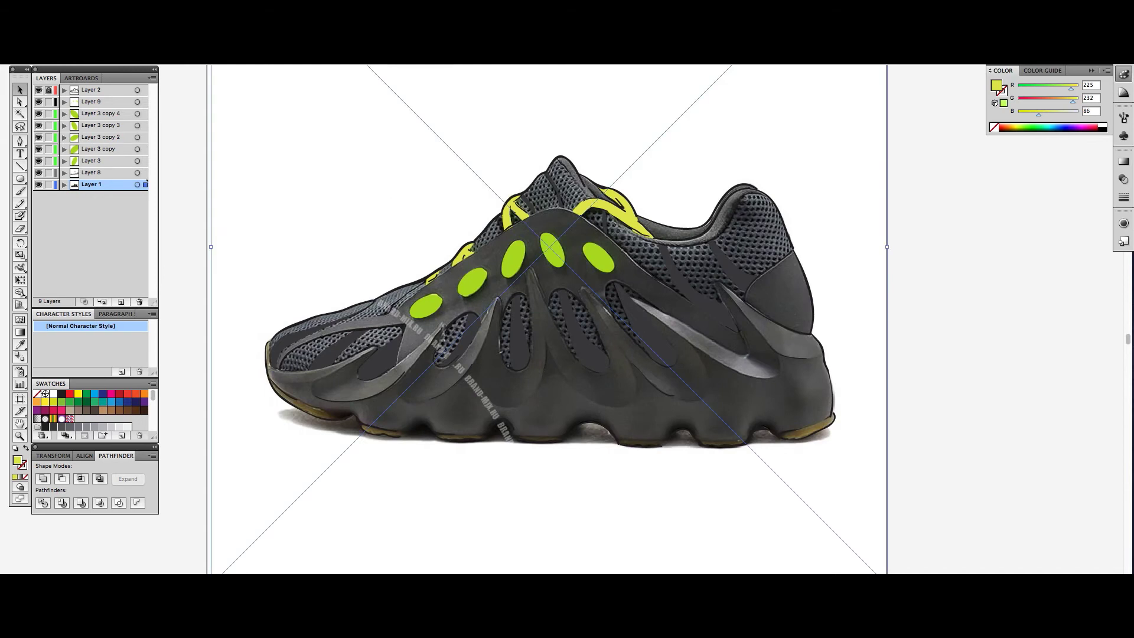
pyautogui.click(49, 185)
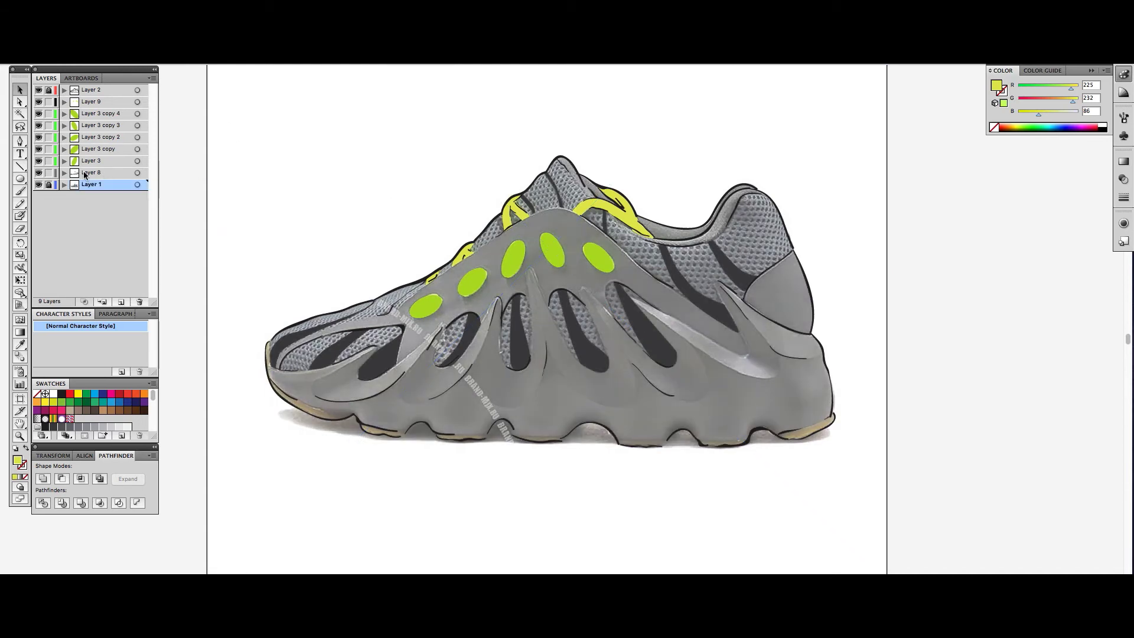
pyautogui.hotkey('ctrl', 'l')
pyautogui.click(94, 427)
pyautogui.press('p')
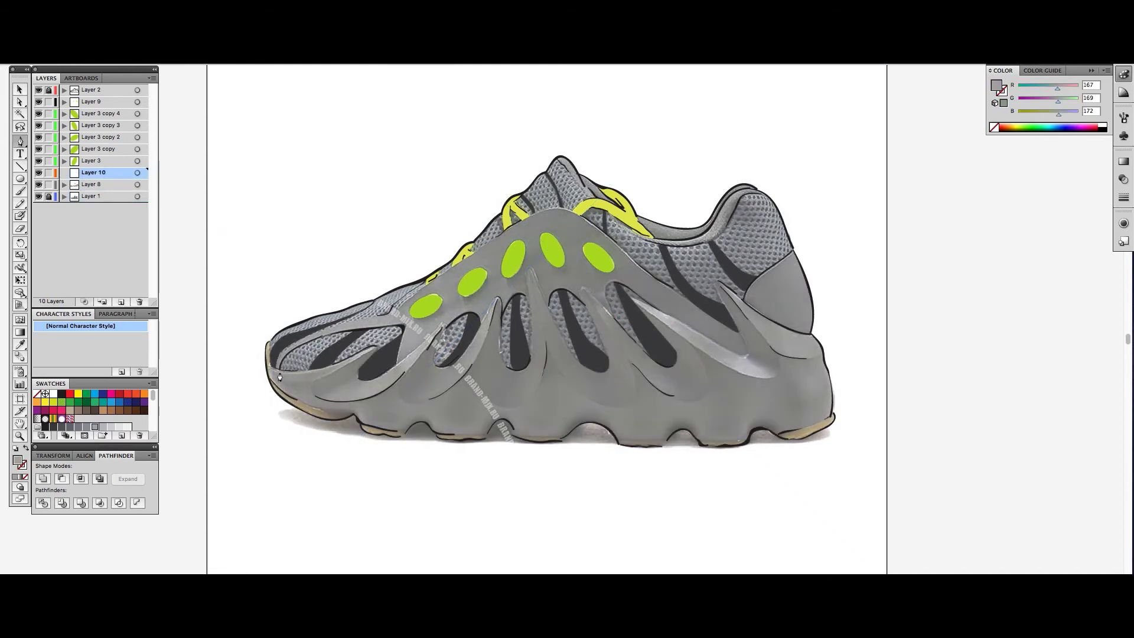
# - Trace the grey shape's top edge along the cage openings from the shoe front to the heel
pyautogui.click(270, 369)
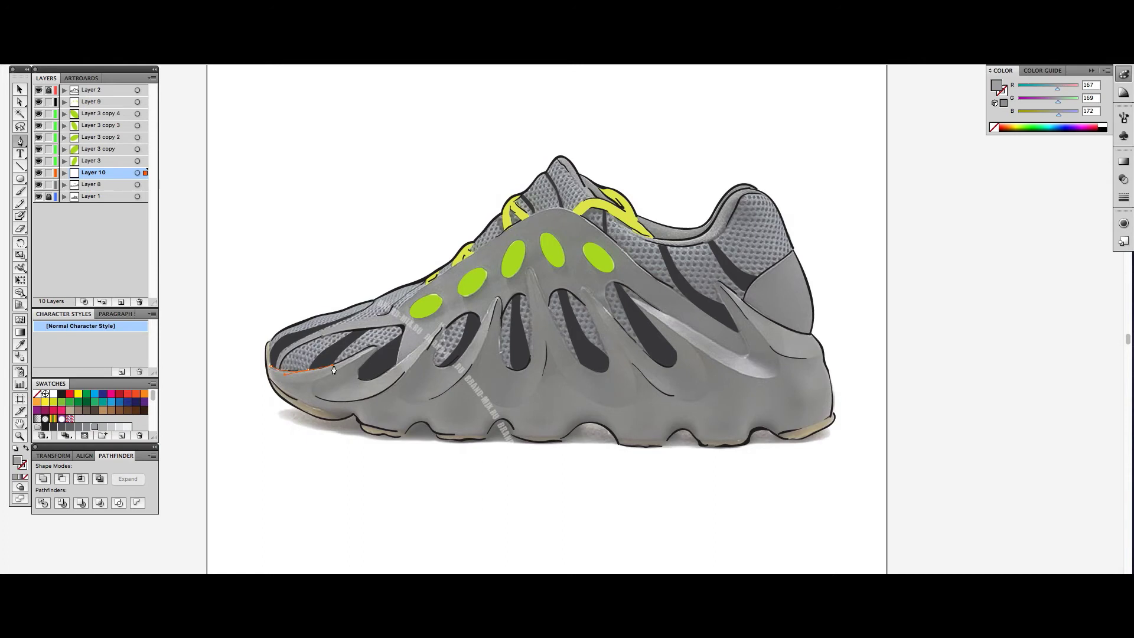
pyautogui.click(362, 353)
pyautogui.moveTo(358, 378); pyautogui.dragTo(378, 381)
pyautogui.click(405, 358)
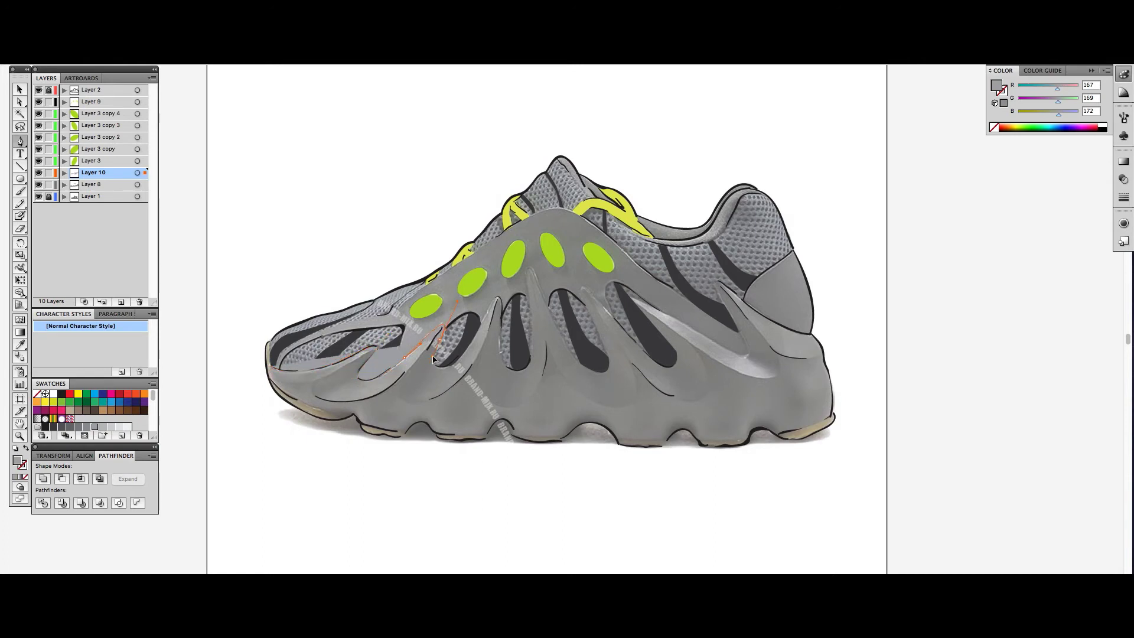
pyautogui.moveTo(458, 362); pyautogui.dragTo(473, 345)
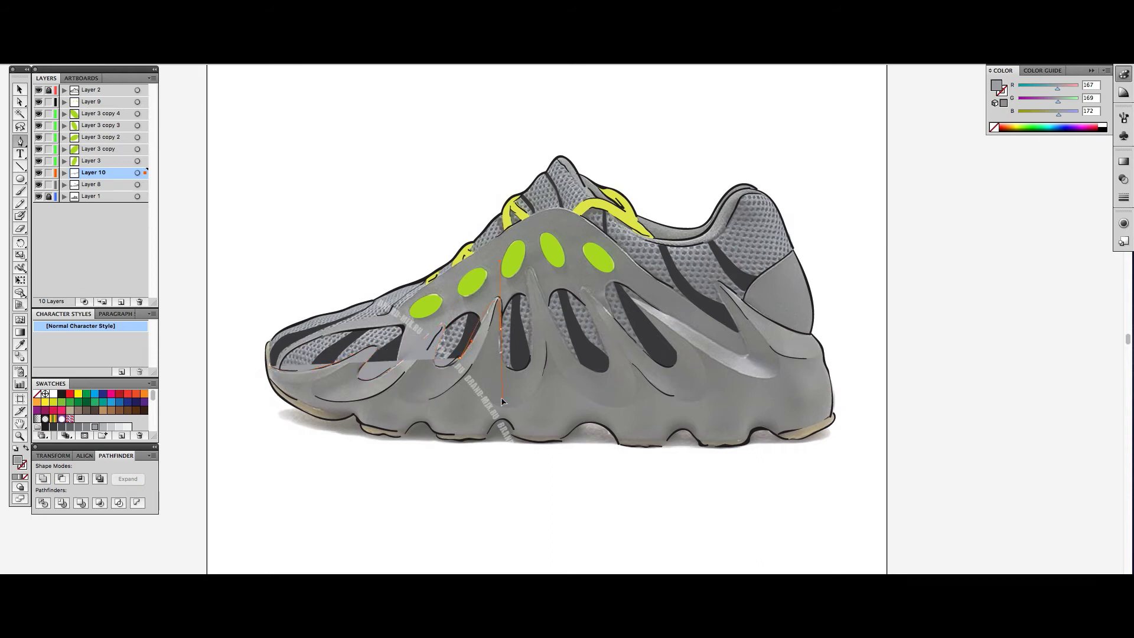
pyautogui.moveTo(502, 303)
pyautogui.mouseDown()
pyautogui.moveTo(499, 350)
pyautogui.moveTo(535, 279)
pyautogui.mouseUp()
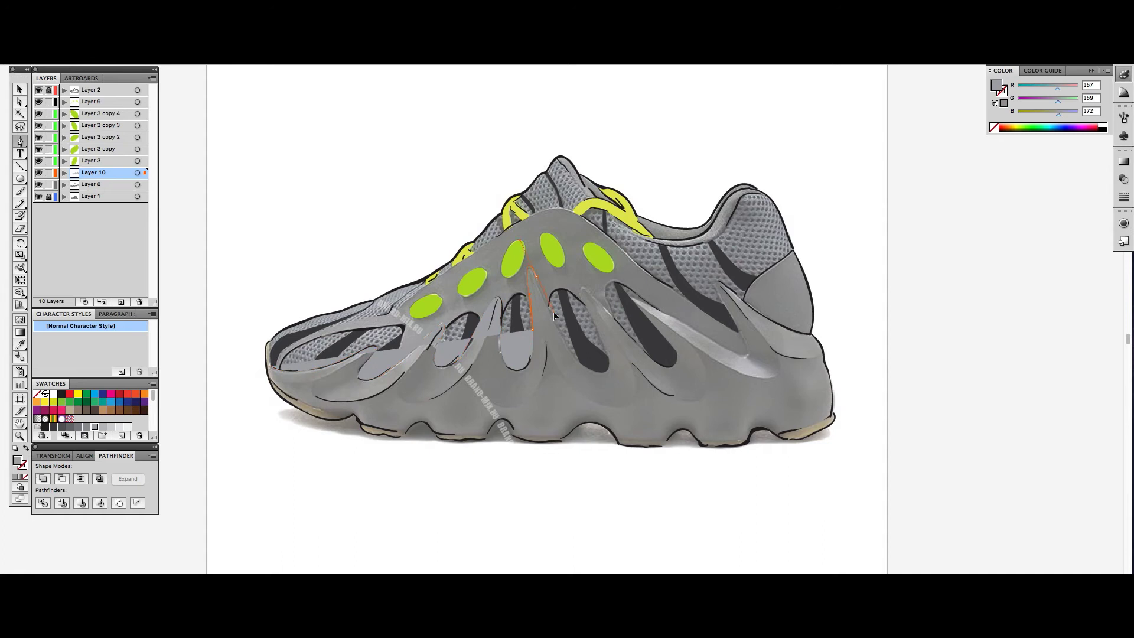
pyautogui.moveTo(604, 371); pyautogui.dragTo(588, 304)
pyautogui.click(706, 432)
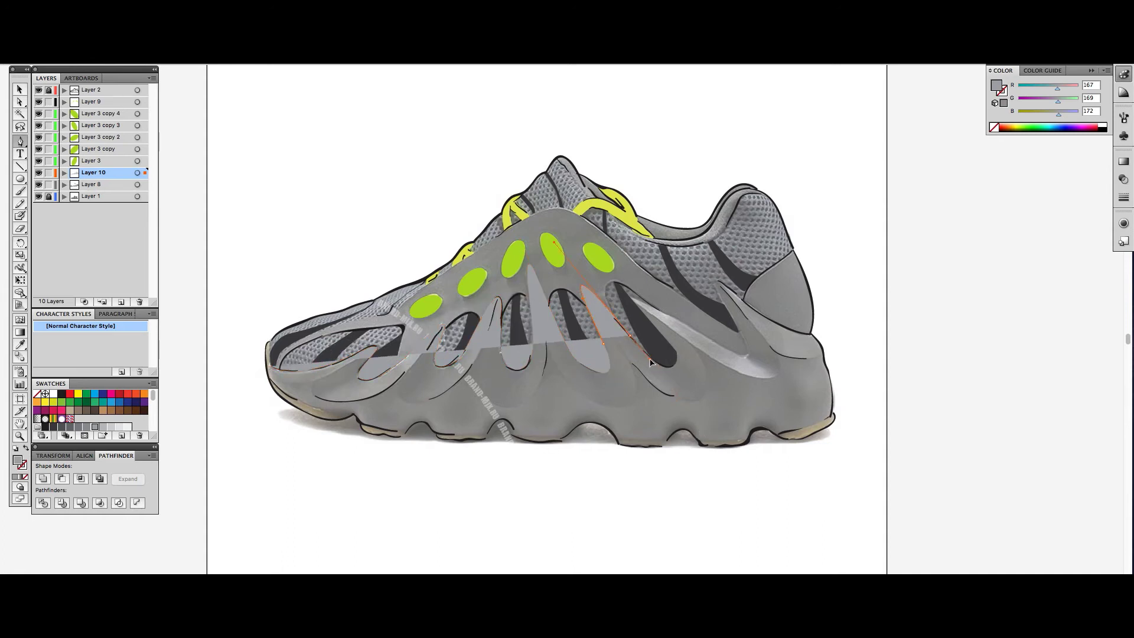
pyautogui.moveTo(672, 367); pyautogui.dragTo(681, 358)
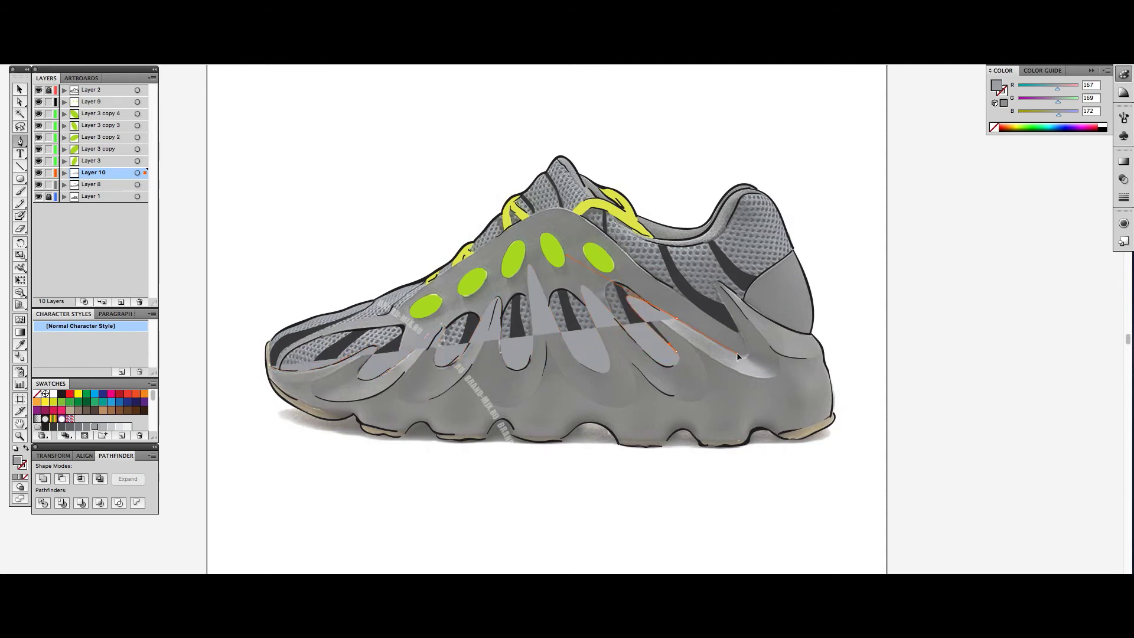
pyautogui.click(738, 326)
pyautogui.click(713, 289)
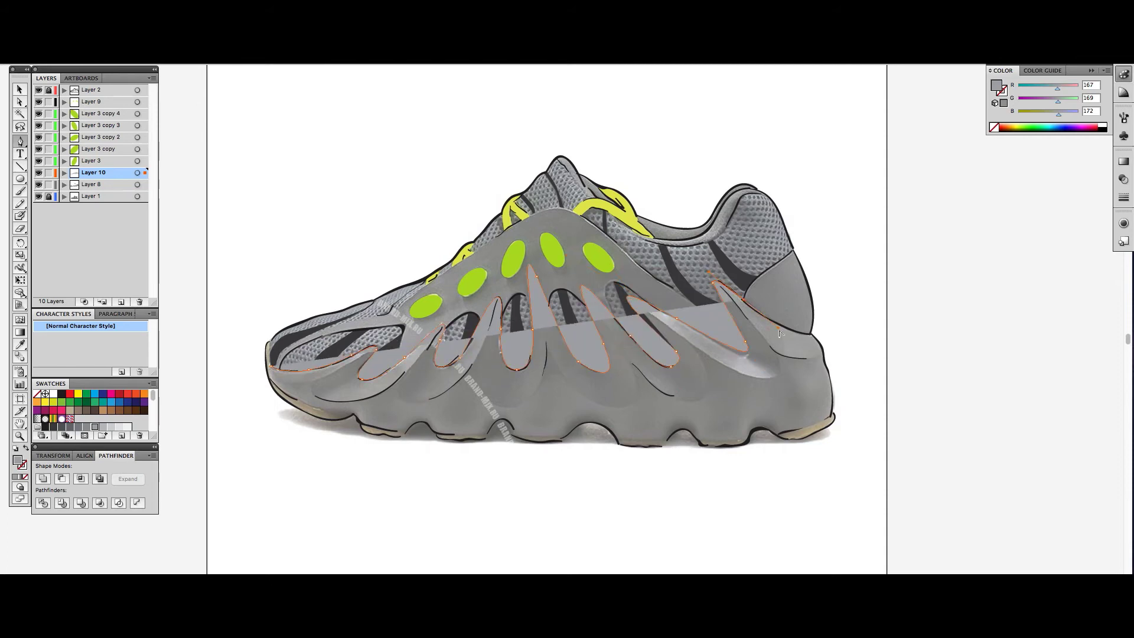
# - Continue the outline down the heel and leftward along the sole
pyautogui.click(810, 334)
pyautogui.click(825, 361)
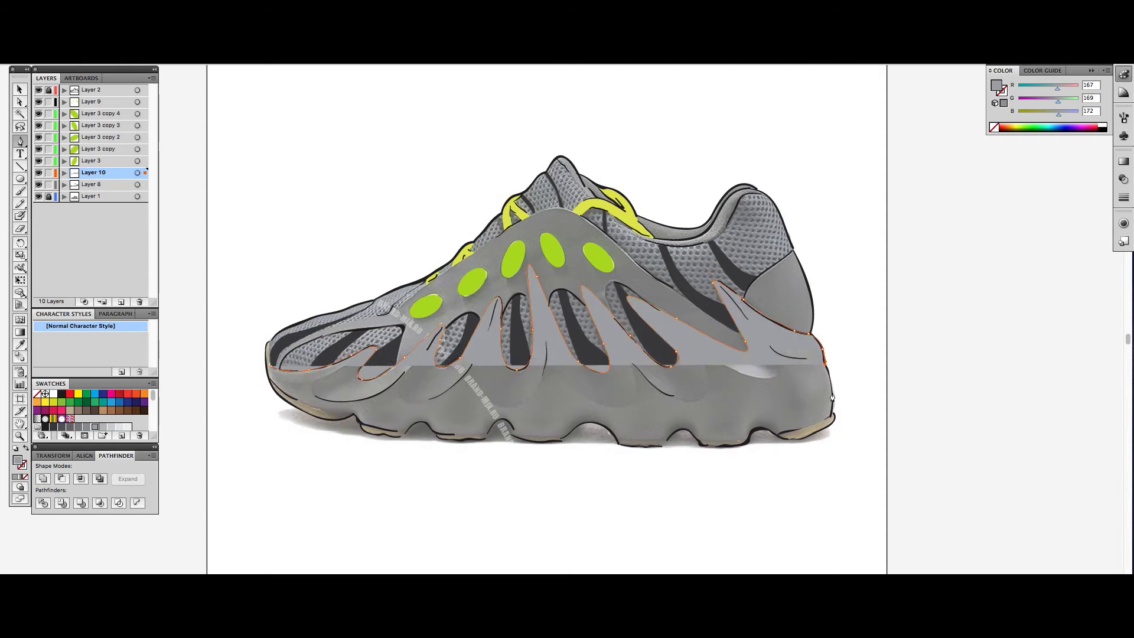
pyautogui.click(833, 413)
pyautogui.click(777, 436)
pyautogui.click(722, 443)
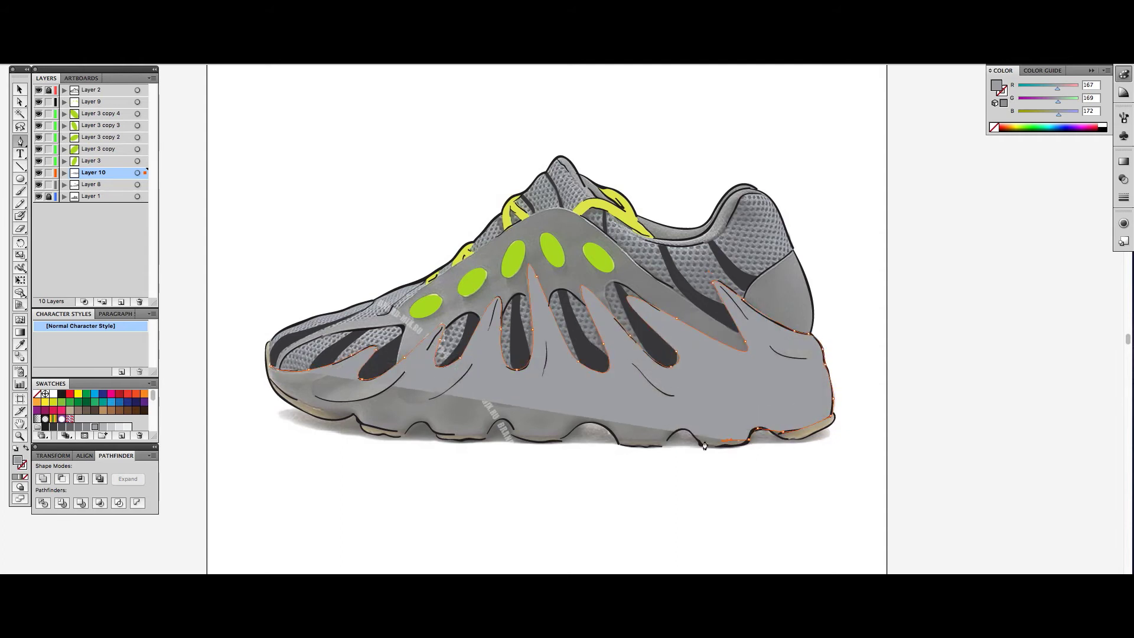
pyautogui.click(667, 440)
pyautogui.click(640, 444)
pyautogui.click(591, 423)
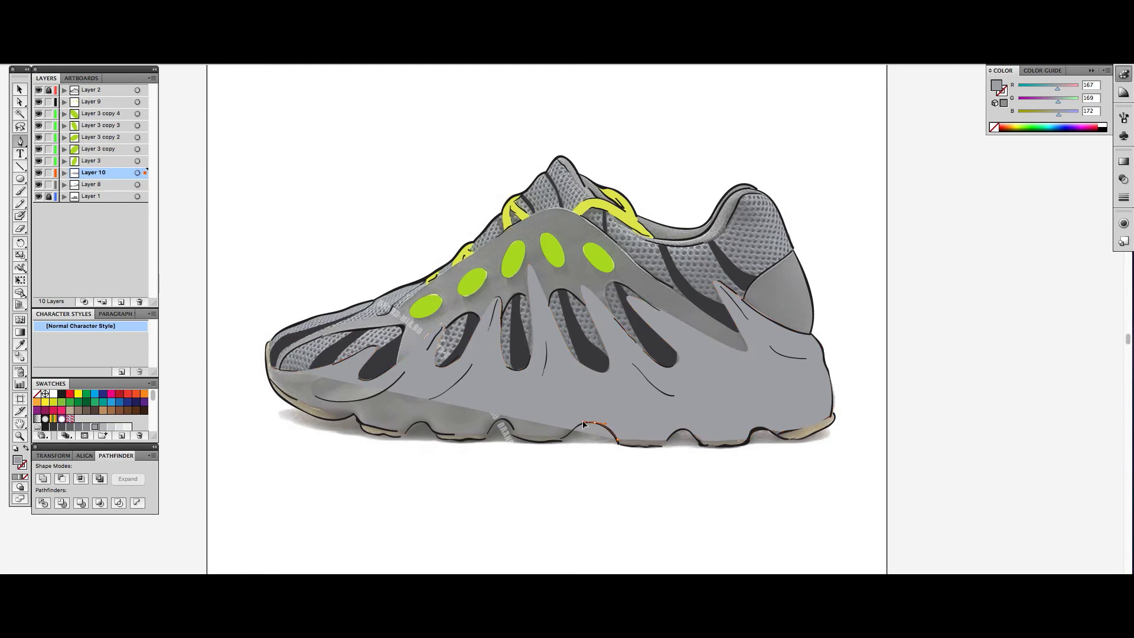
pyautogui.click(564, 439)
pyautogui.click(515, 436)
# - Follow the sole's bumps to the toe, close the path and deselect
pyautogui.click(463, 436)
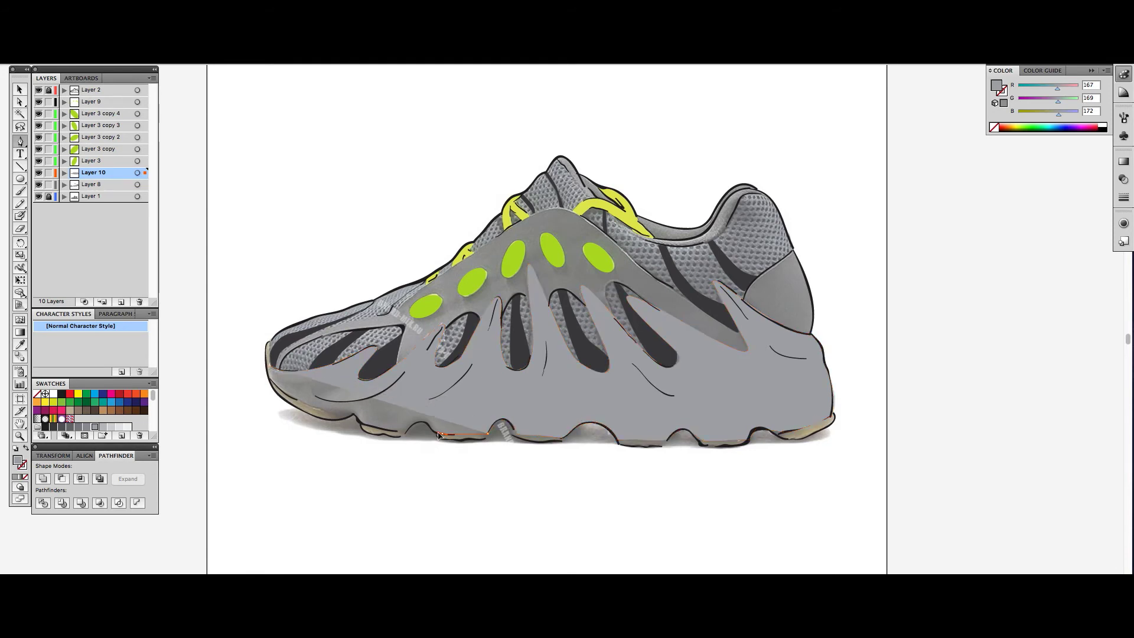
pyautogui.click(429, 424)
pyautogui.click(381, 434)
pyautogui.click(358, 423)
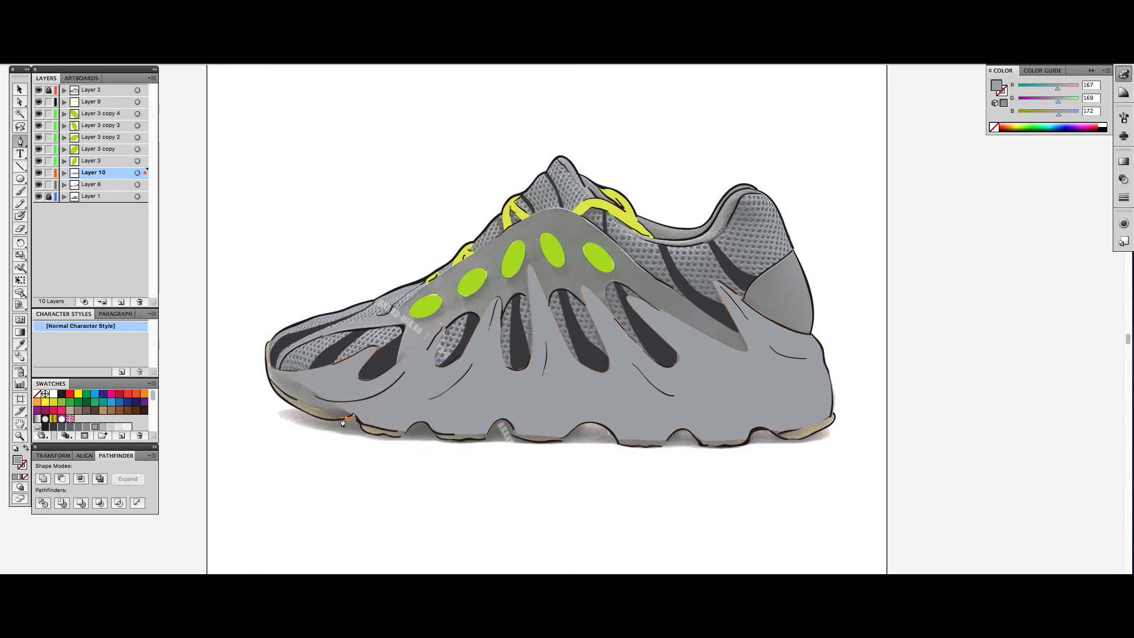
pyautogui.click(319, 408)
pyautogui.click(289, 394)
pyautogui.click(269, 375)
pyautogui.press('v')
pyautogui.hotkey('ctrl', 'shift', 'a')
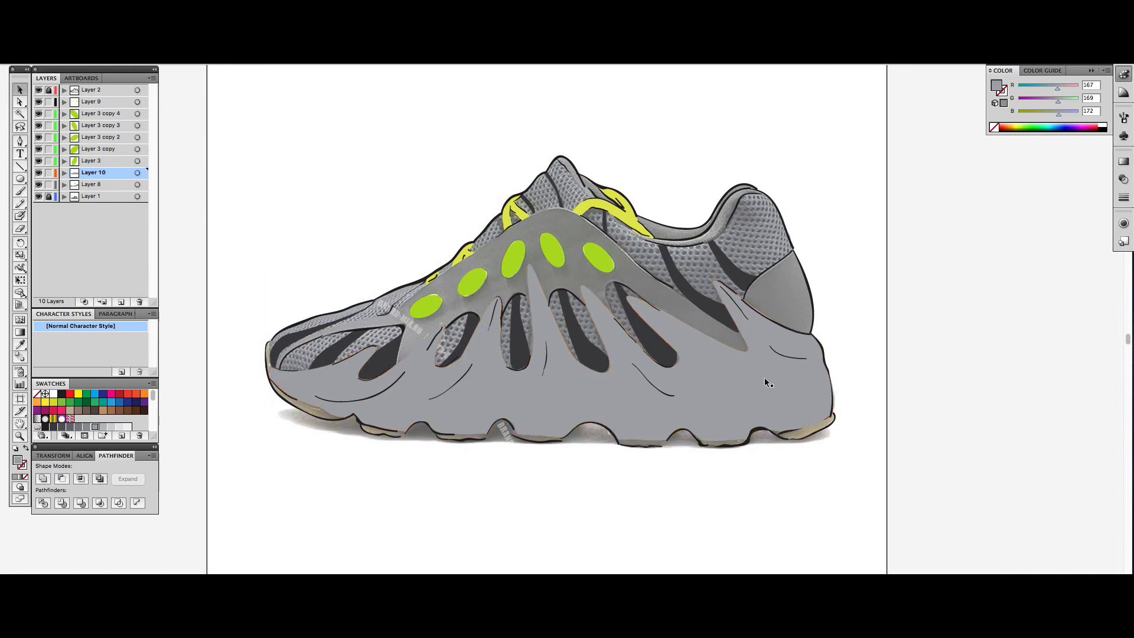
# - Hide Layer 10, add Layer 11, and set the fill to light grey RGB 202/203/204
pyautogui.click(38, 172)
pyautogui.click(122, 302)
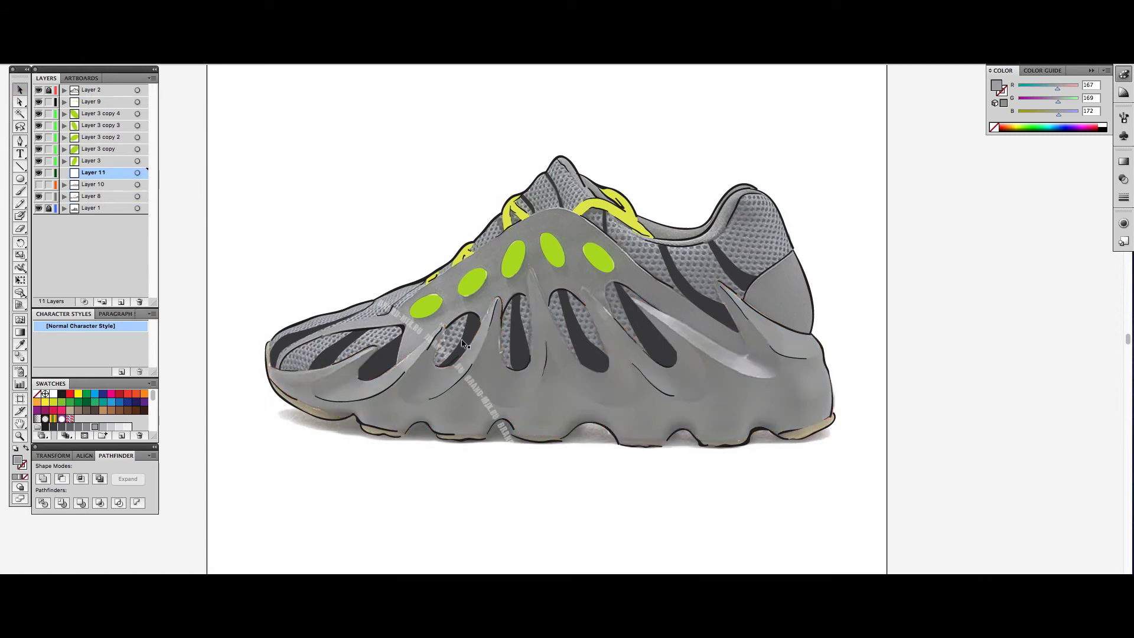
pyautogui.doubleClick(18, 461)
pyautogui.moveTo(412, 221); pyautogui.dragTo(413, 208)
pyautogui.click(690, 179)
# - Pen-trace the light grey upper from the toe edge across toward the heel
pyautogui.press('p')
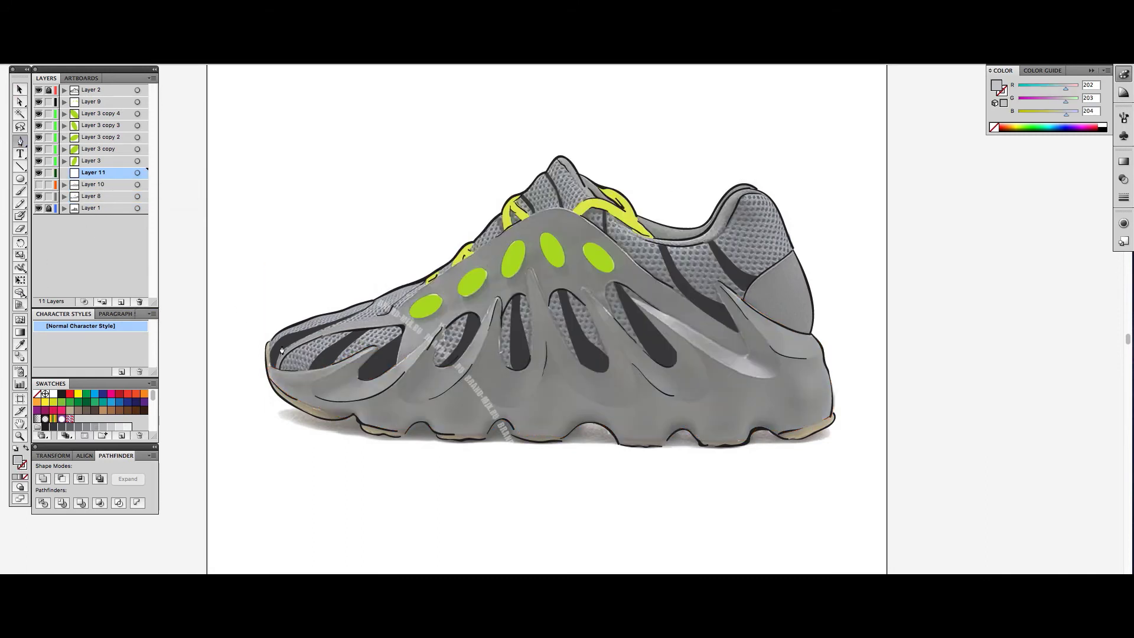
pyautogui.click(309, 342)
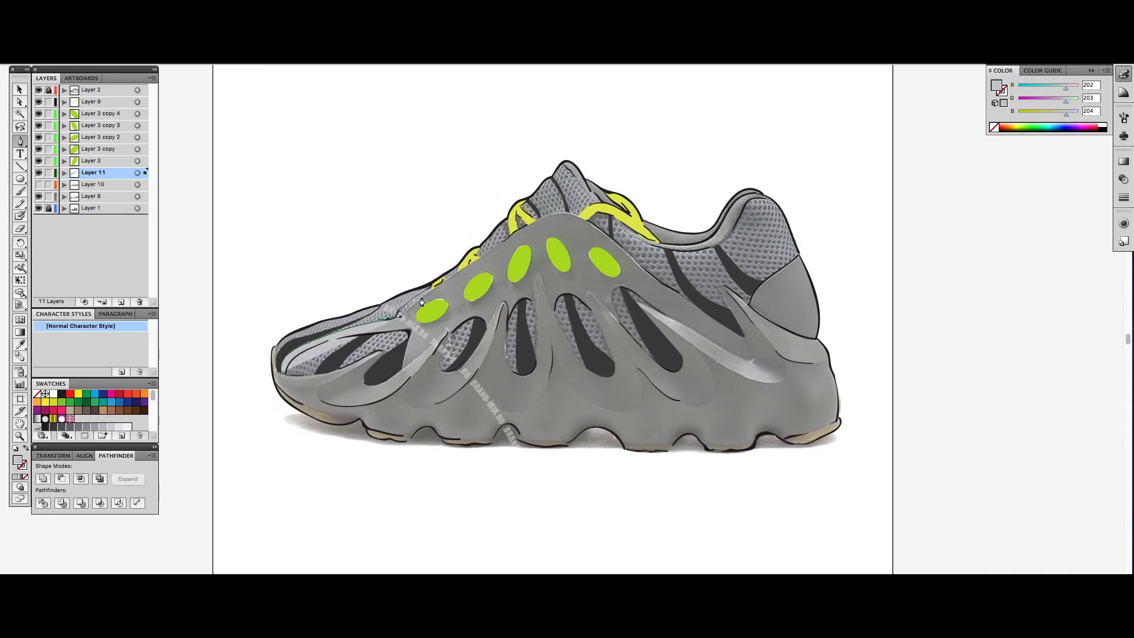
pyautogui.click(381, 319)
pyautogui.click(428, 293)
pyautogui.click(540, 220)
pyautogui.click(611, 236)
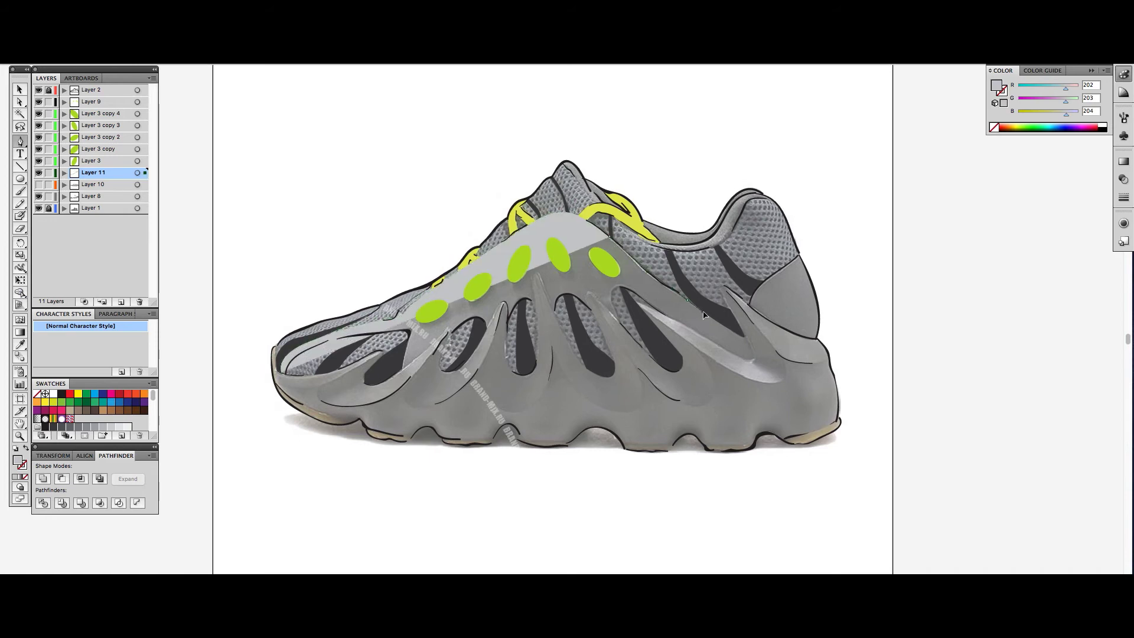
pyautogui.click(688, 301)
pyautogui.click(745, 337)
# - Trace around the heel and along the curved midsole, closing the light grey upper shape
pyautogui.click(750, 300)
pyautogui.click(799, 254)
pyautogui.click(820, 310)
pyautogui.click(814, 347)
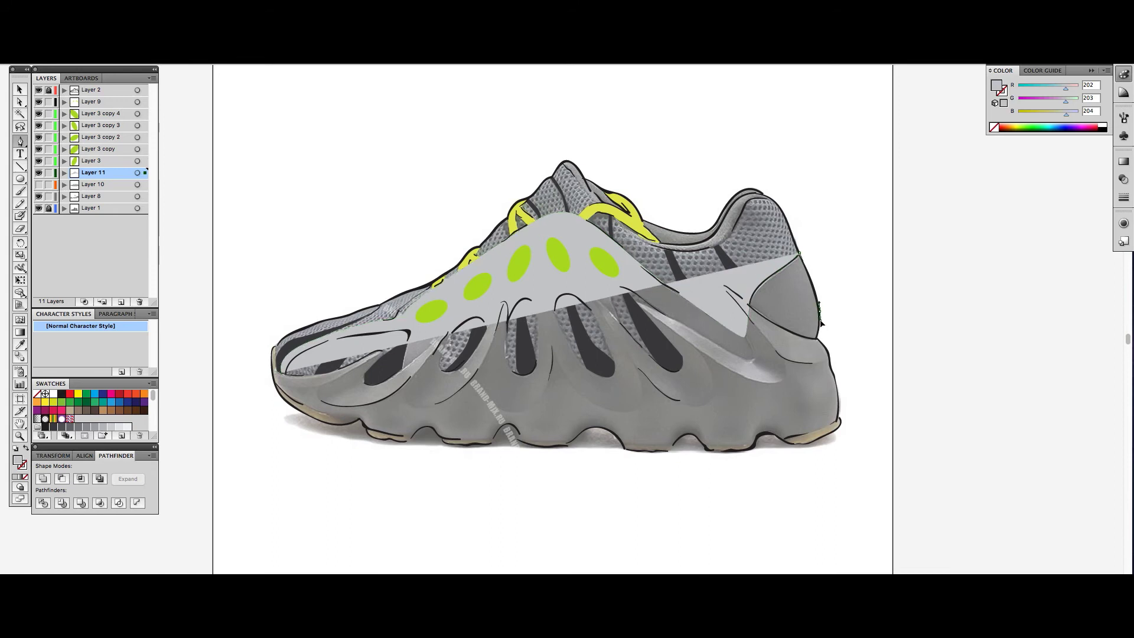
pyautogui.moveTo(753, 385); pyautogui.dragTo(722, 397)
pyautogui.click(285, 374)
pyautogui.click(38, 184)
# - Put Layer 11 under a visible Layer 10, and move Layer 8 above it to show the cutouts
pyautogui.moveTo(94, 173); pyautogui.dragTo(93, 189)
pyautogui.click(20, 89)
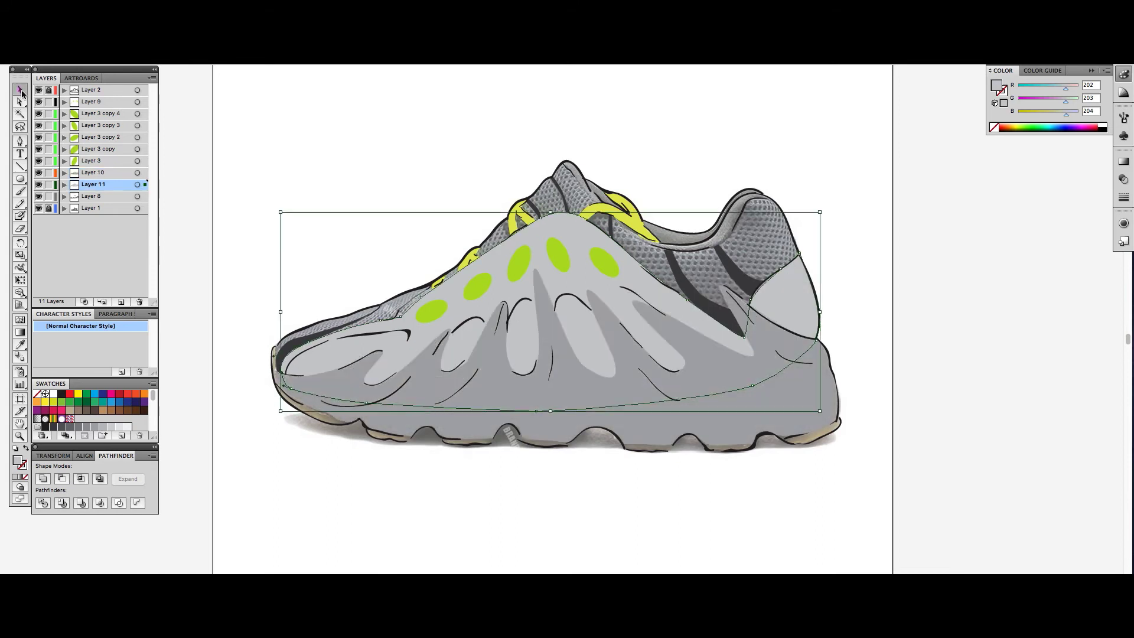
pyautogui.click(266, 290)
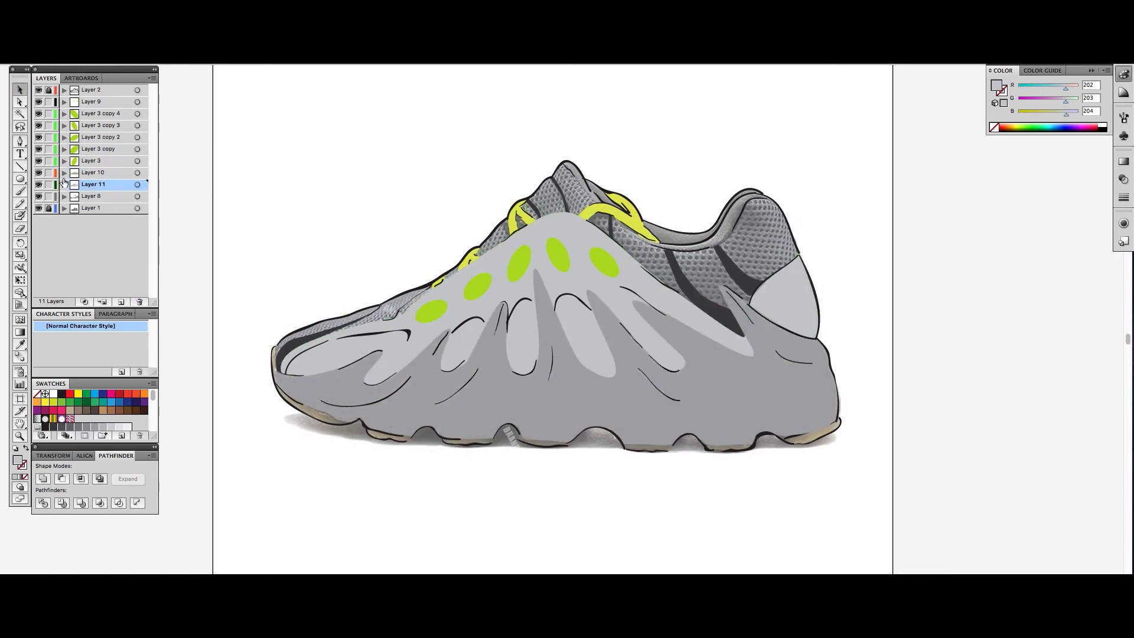
pyautogui.moveTo(100, 196); pyautogui.dragTo(100, 185)
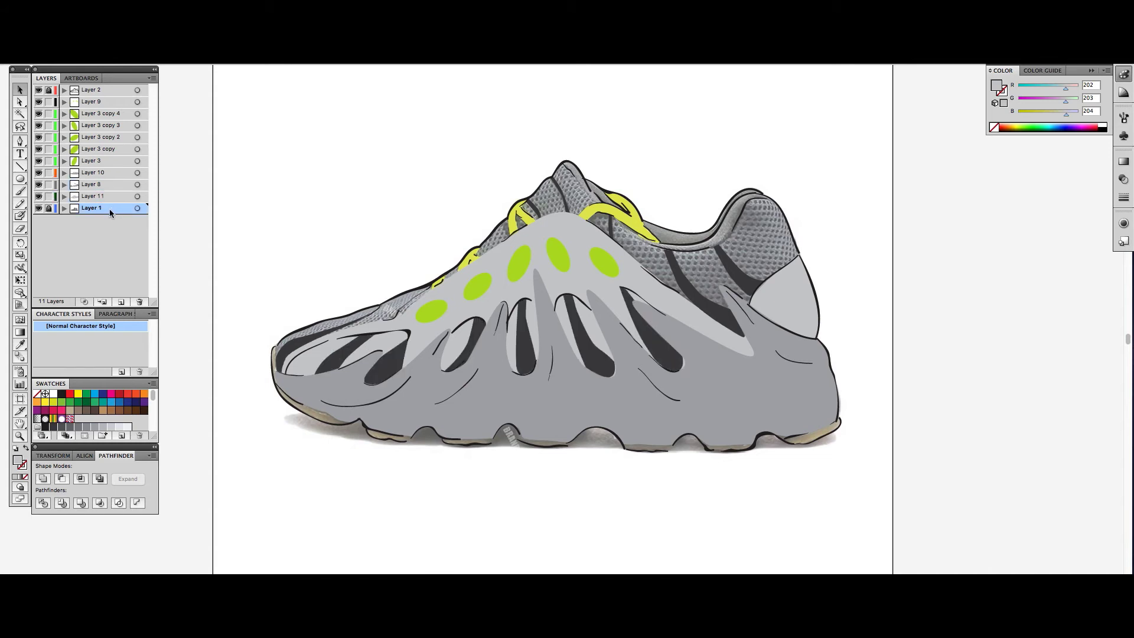
# - Create Layer 12 and sample the shoe's grey (RGB 167/169/172) as the fill
pyautogui.hotkey('ctrl', 'l')
pyautogui.press('i')
pyautogui.click(278, 381)
# - Pen-trace a grey fill from the toe up along the shoe's top edge
pyautogui.press('p')
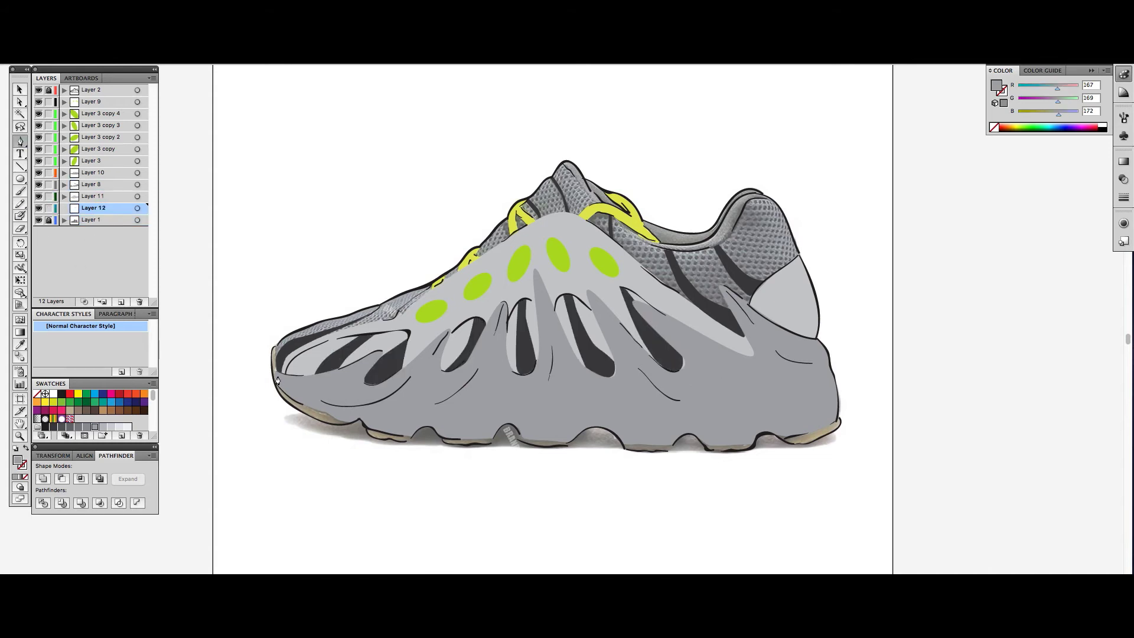
pyautogui.click(276, 373)
pyautogui.click(275, 347)
pyautogui.click(476, 251)
pyautogui.click(512, 212)
pyautogui.click(529, 202)
pyautogui.click(553, 182)
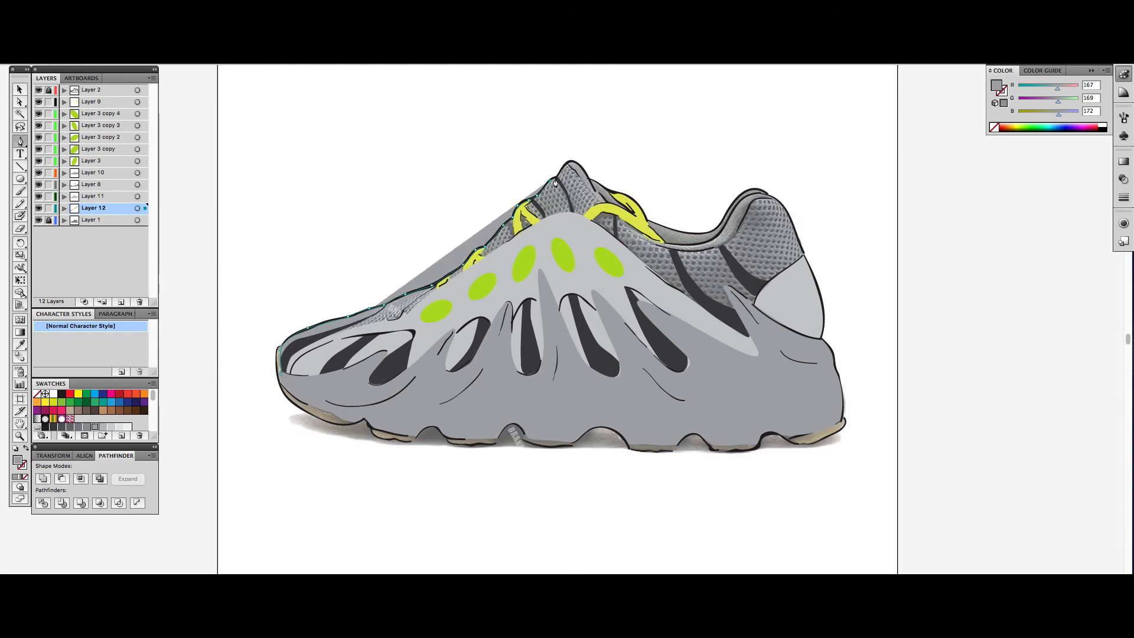
# - Continue the grey fill over the peak and up the heel collar, closing it
pyautogui.click(571, 162)
pyautogui.click(600, 191)
pyautogui.click(649, 225)
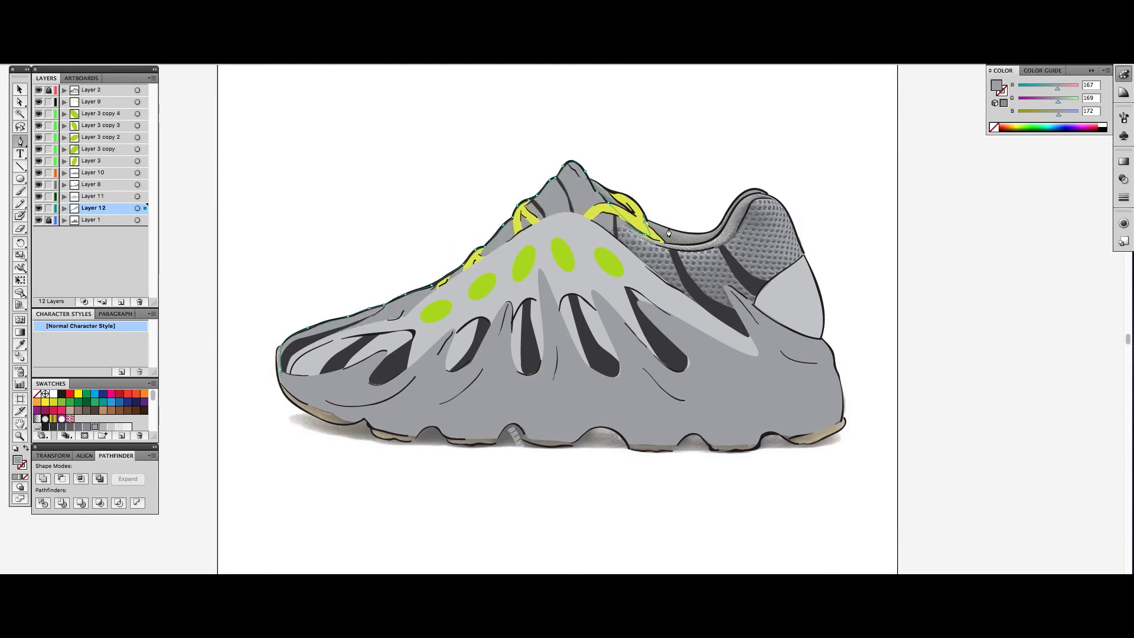
pyautogui.click(717, 226)
pyautogui.click(743, 189)
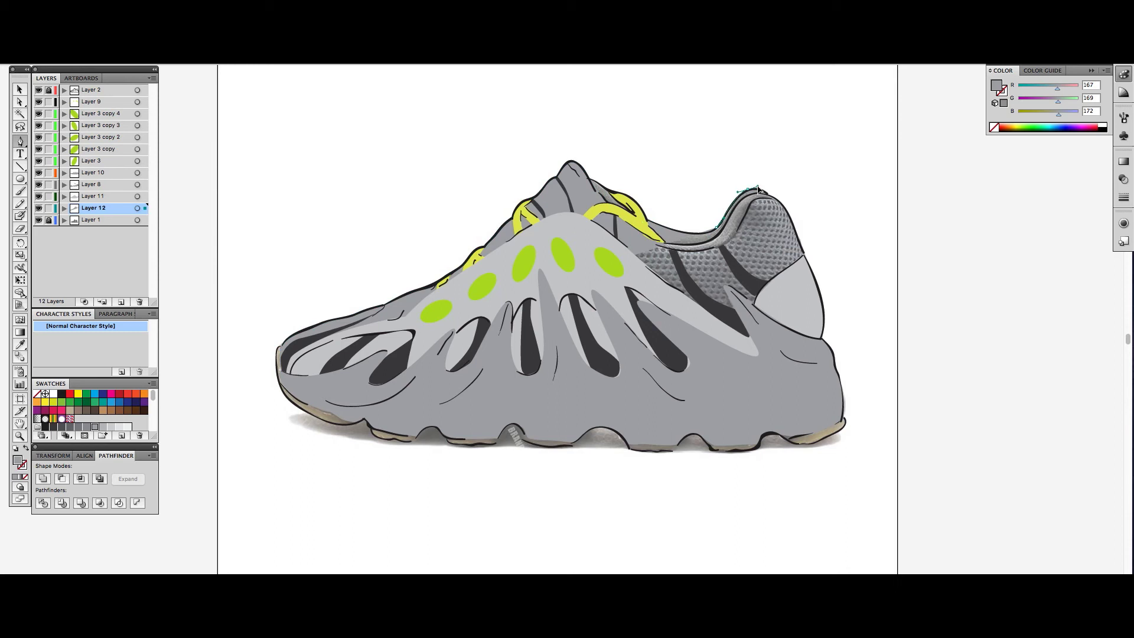
pyautogui.click(768, 194)
# - Trace and close a grey shape over the lace area below the peak
pyautogui.click(803, 254)
pyautogui.click(608, 278)
pyautogui.click(506, 285)
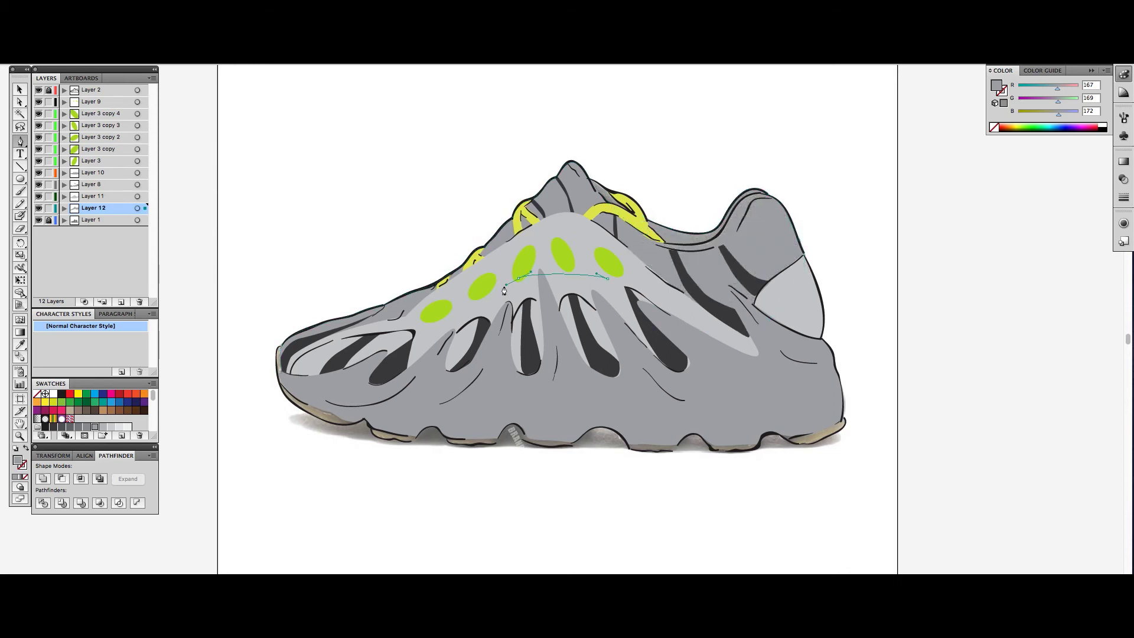
pyautogui.click(579, 195)
pyautogui.click(615, 220)
pyautogui.click(579, 197)
# - Deselect everything and create the empty Layer 13
pyautogui.press('v')
pyautogui.hotkey('ctrl', 'shift', 'a')
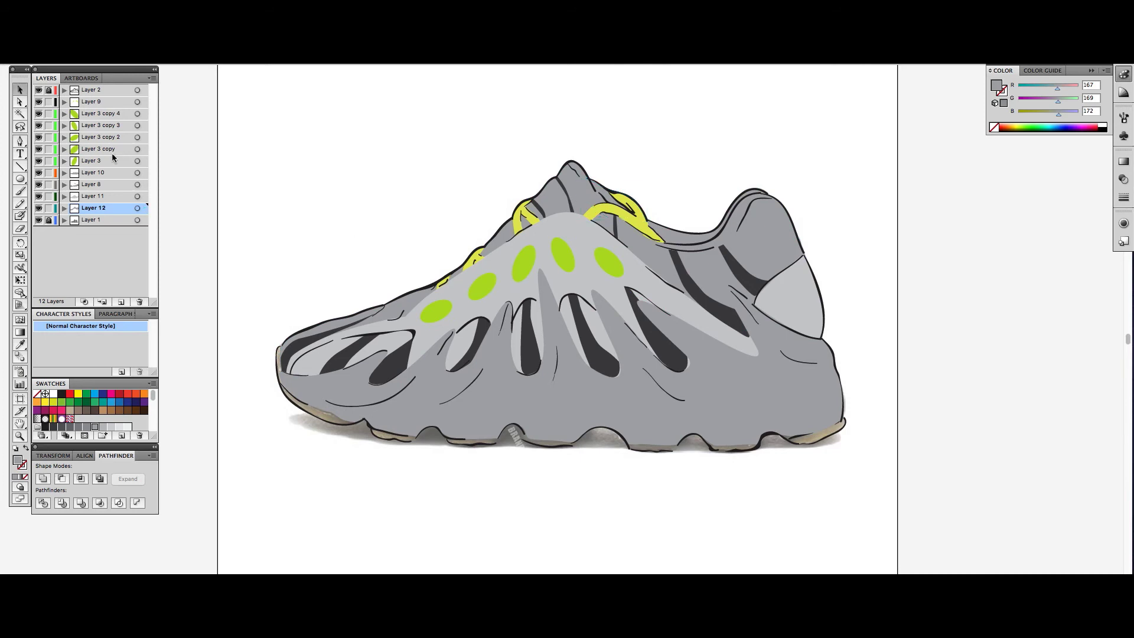
pyautogui.hotkey('ctrl', 'l')
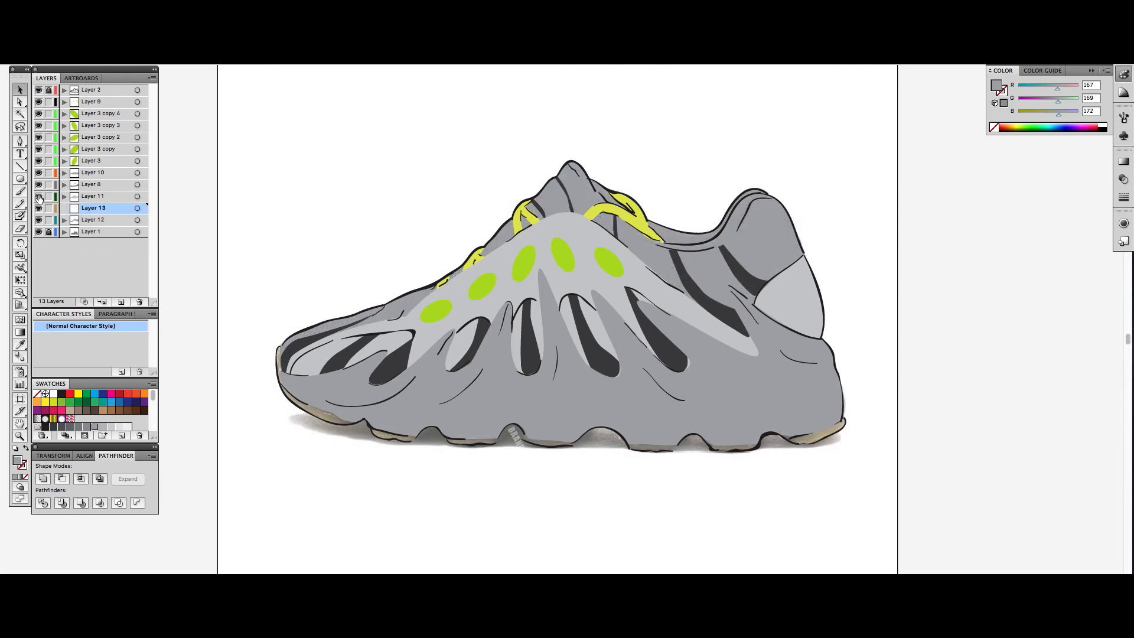
# - Hide the flat fill layers and trace a dark brown patch along the toe's sole edge
pyautogui.moveTo(39, 176); pyautogui.dragTo(38, 220)
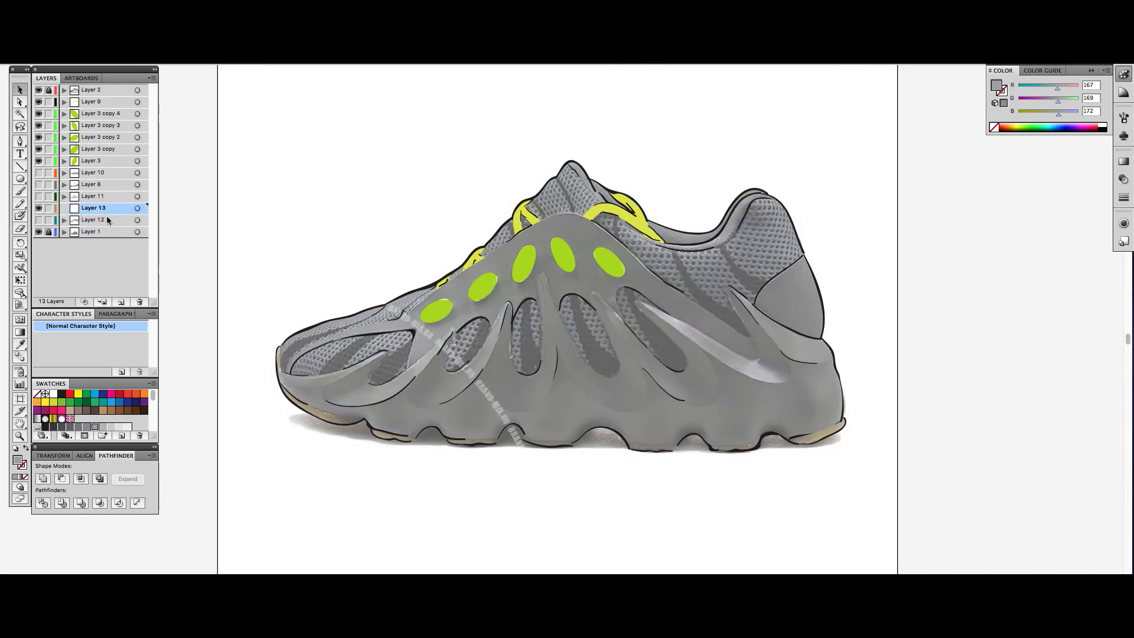
pyautogui.click(95, 411)
pyautogui.click(19, 141)
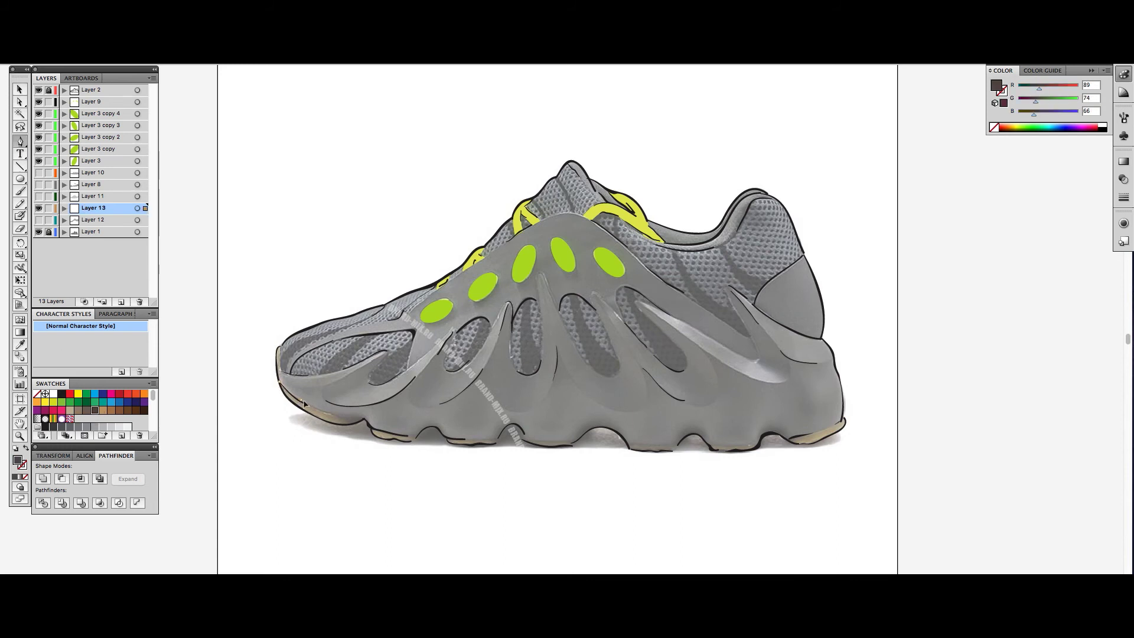
pyautogui.click(304, 405)
pyautogui.click(358, 425)
pyautogui.click(295, 413)
pyautogui.click(283, 395)
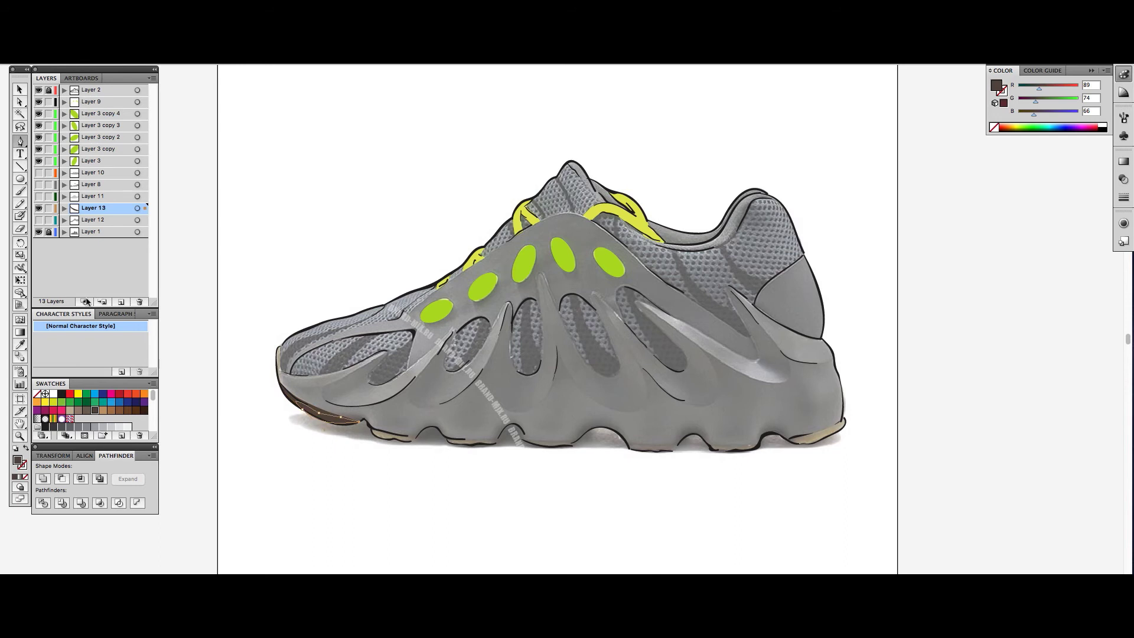
# - Recolour the toe sole patch beige and add another beige patch along the sole
pyautogui.click(20, 89)
pyautogui.click(70, 410)
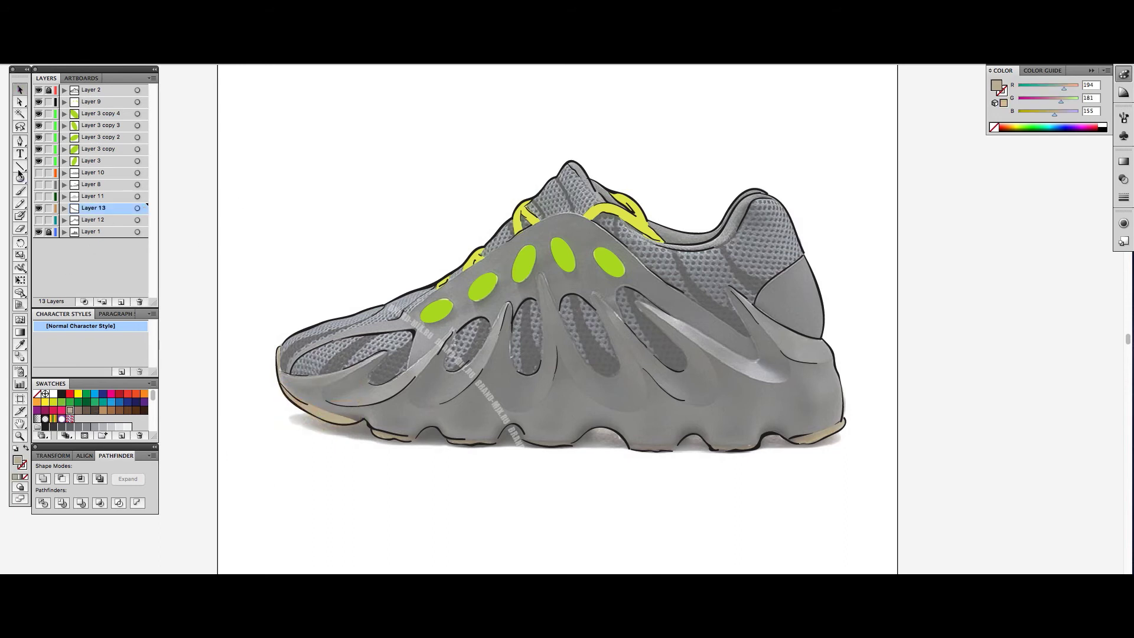
pyautogui.press('p')
pyautogui.click(397, 442)
pyautogui.click(450, 443)
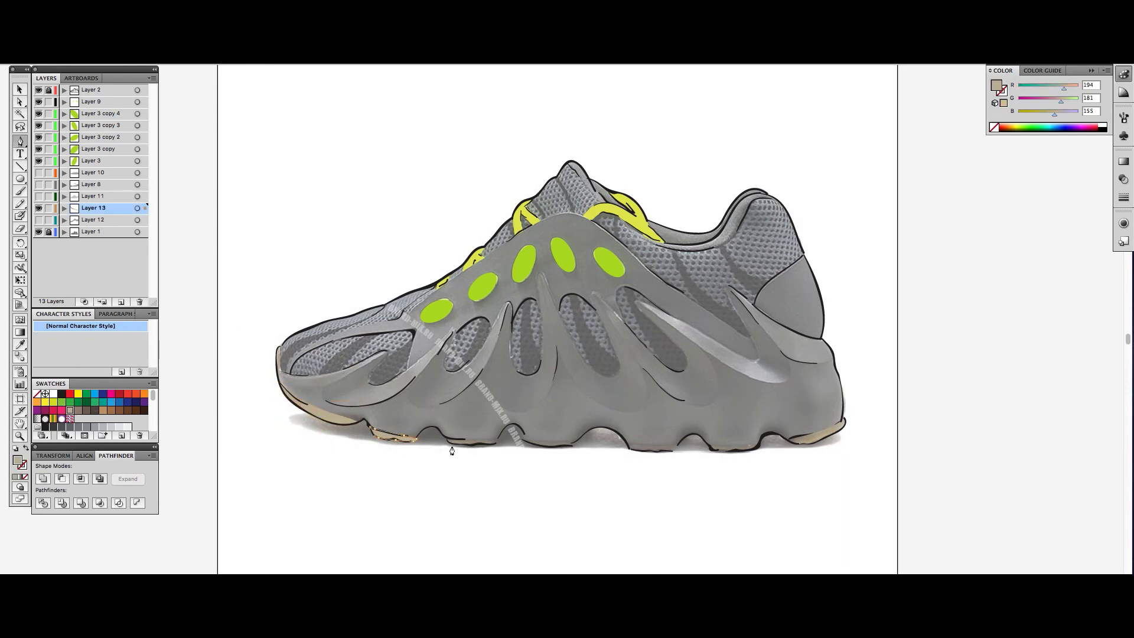
pyautogui.click(495, 444)
pyautogui.click(447, 438)
# - Add tan patches (RGB 194/181/155) at the heel and mid-sole edges, then create dark-filled Layer 14
pyautogui.click(846, 419)
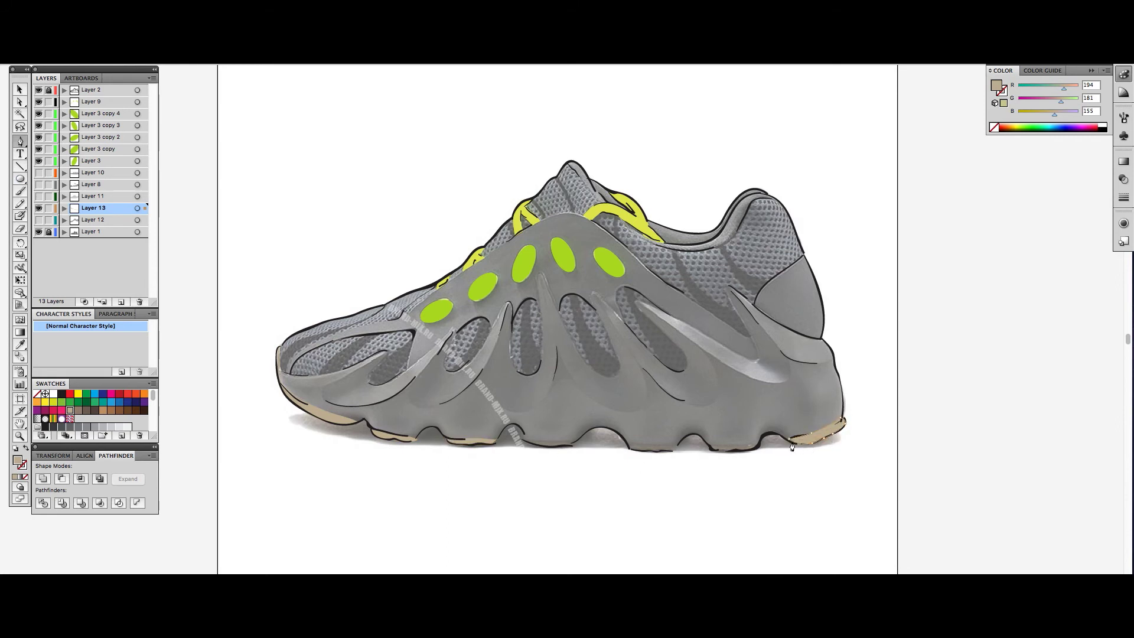
pyautogui.click(791, 439)
pyautogui.click(754, 446)
pyautogui.click(628, 448)
pyautogui.click(675, 448)
pyautogui.click(659, 453)
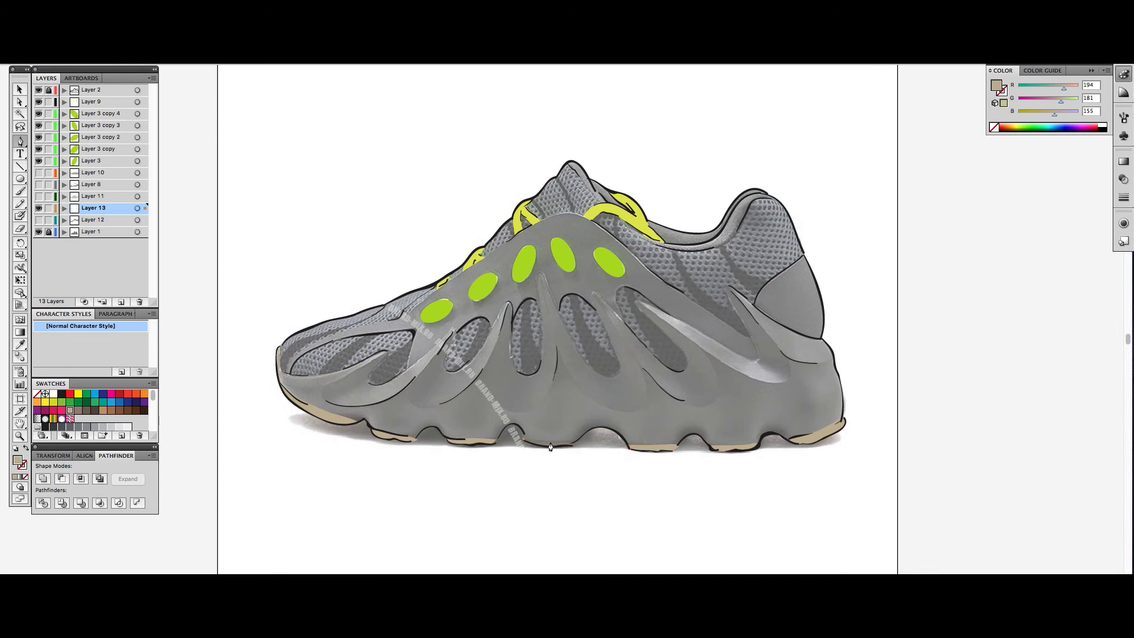
pyautogui.click(527, 442)
pyautogui.click(572, 443)
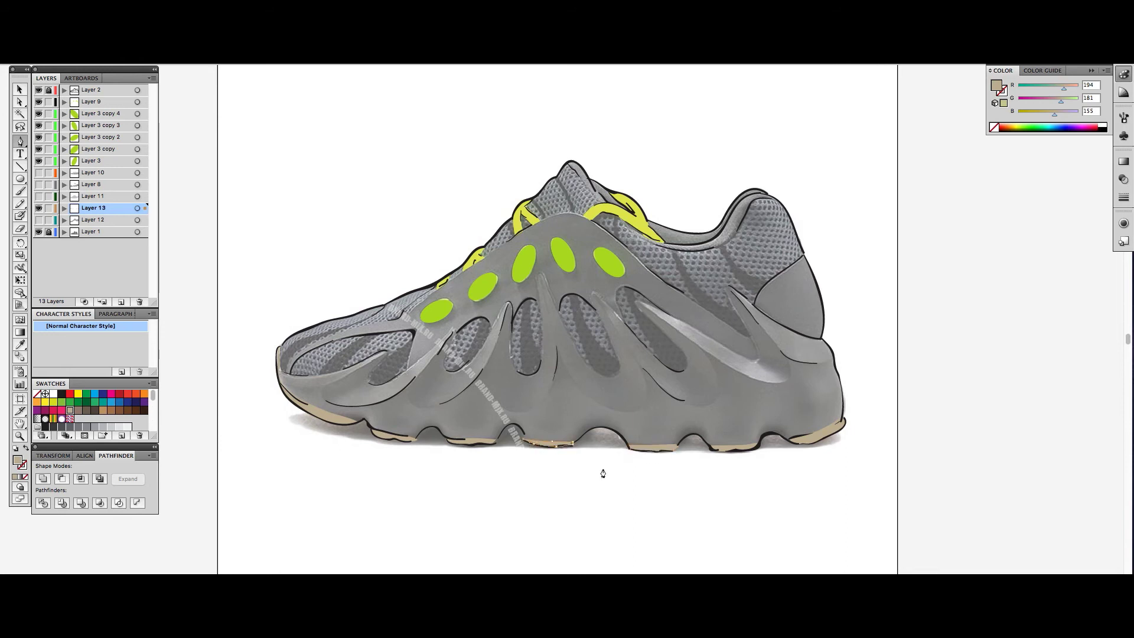
pyautogui.click(97, 234)
pyautogui.hotkey('ctrl', 'l')
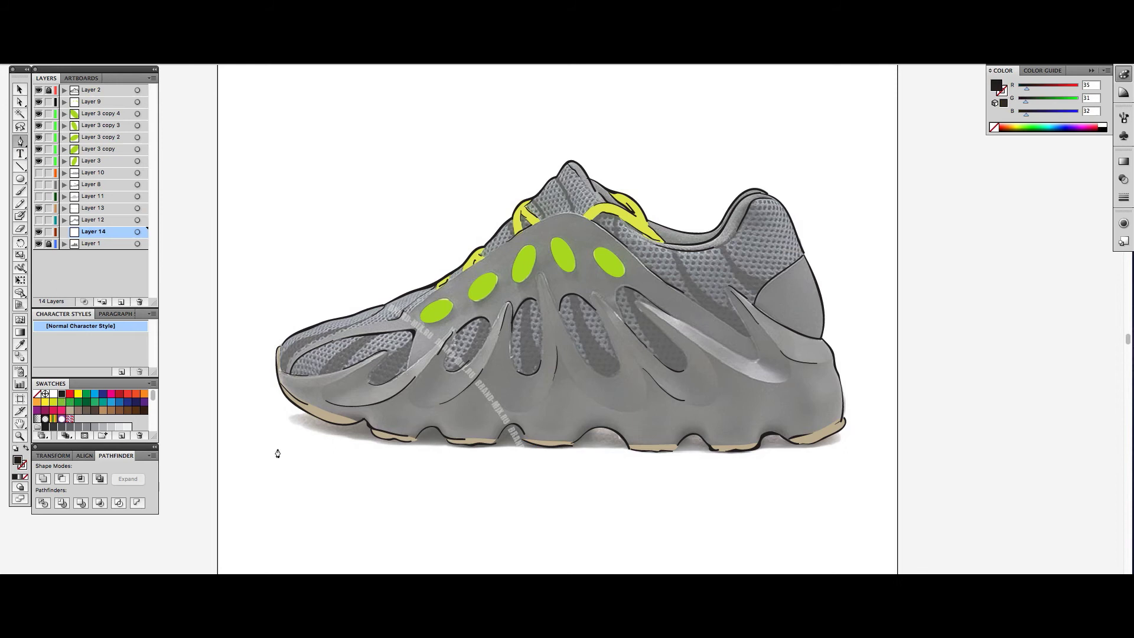
# - Draw a closed dark shadow shape beneath the whole sole from toe to heel
pyautogui.click(289, 418)
pyautogui.moveTo(324, 433); pyautogui.dragTo(393, 446)
pyautogui.click(421, 444)
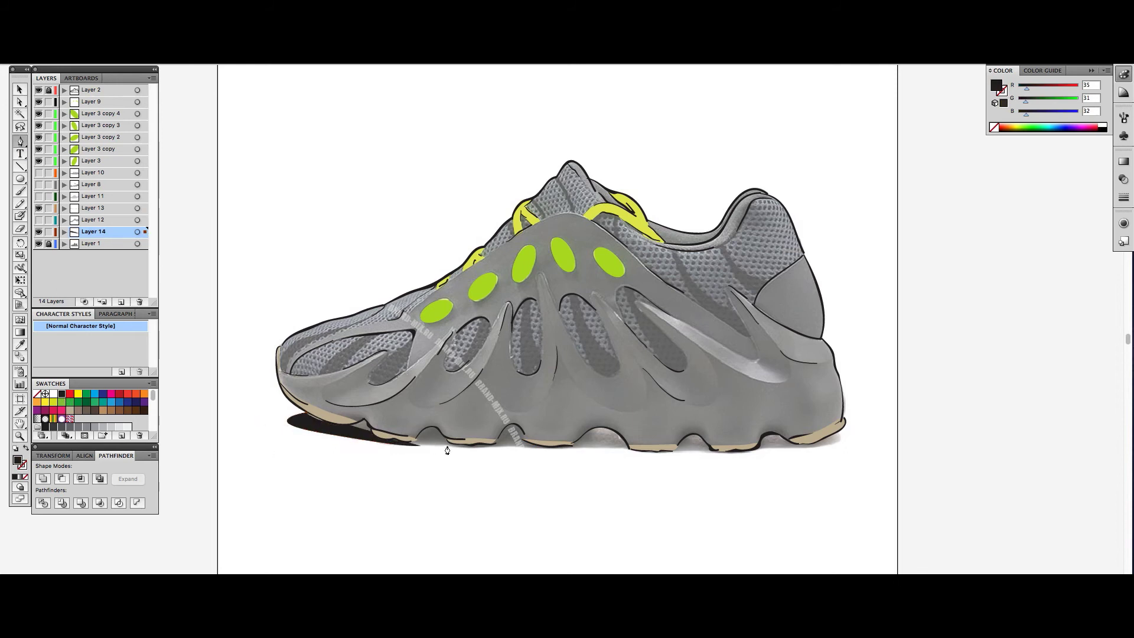
pyautogui.click(517, 449)
pyautogui.click(614, 452)
pyautogui.click(699, 449)
pyautogui.click(768, 450)
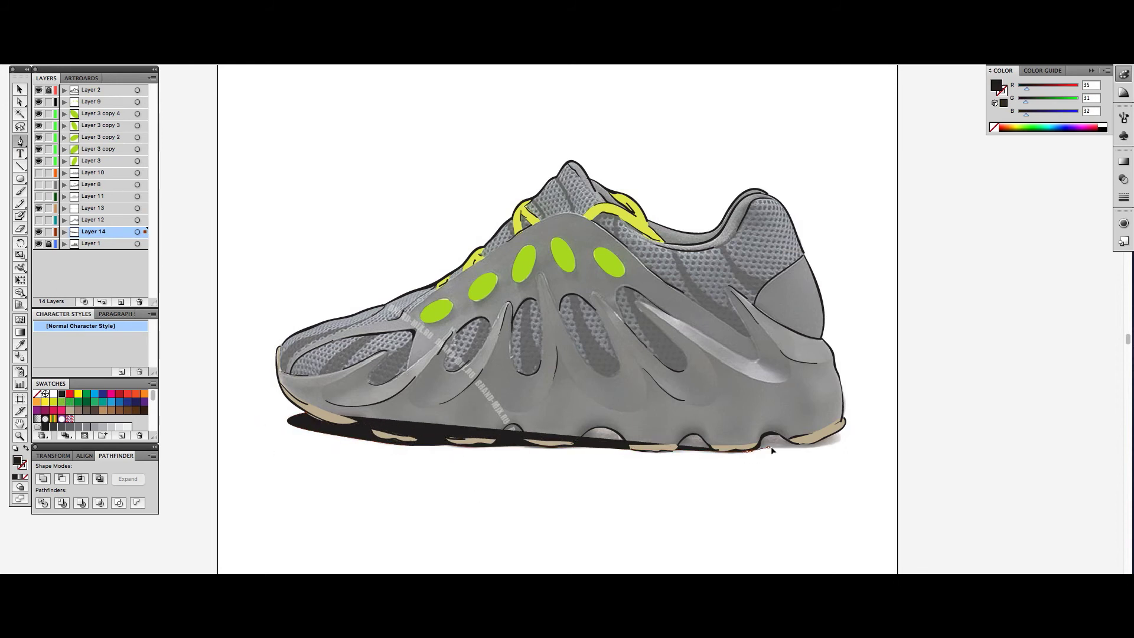
pyautogui.click(842, 442)
pyautogui.click(558, 418)
pyautogui.click(319, 415)
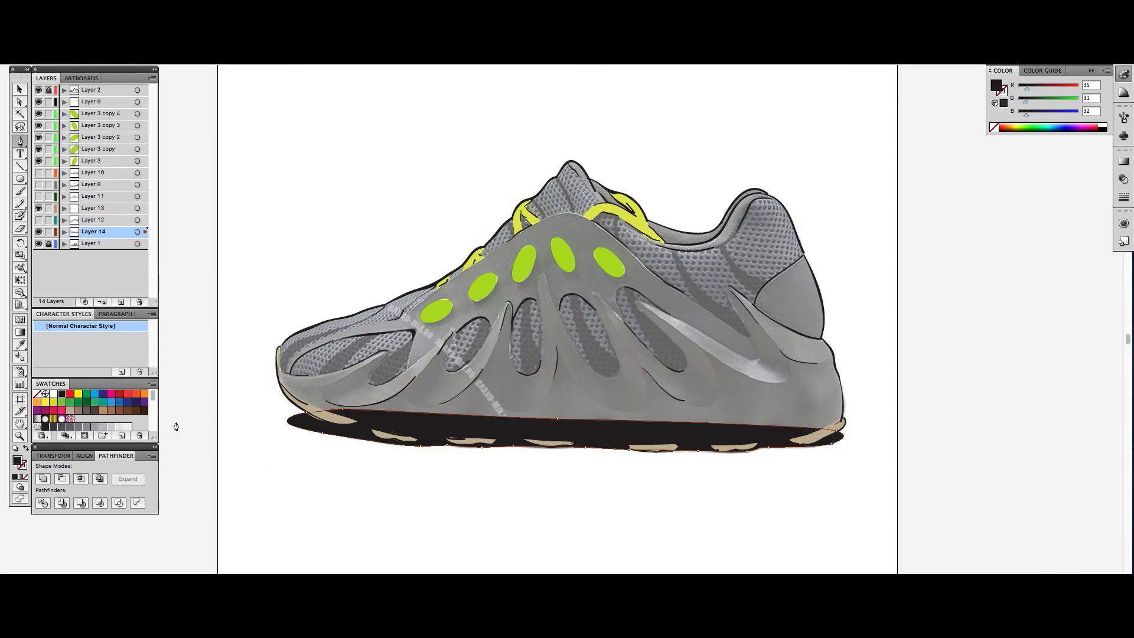
# - Toggle layer visibility to show the line art and Layer 1's reference photo, adding an ink layer
pyautogui.moveTo(38, 220); pyautogui.dragTo(38, 172)
pyautogui.press('v')
pyautogui.click(198, 169)
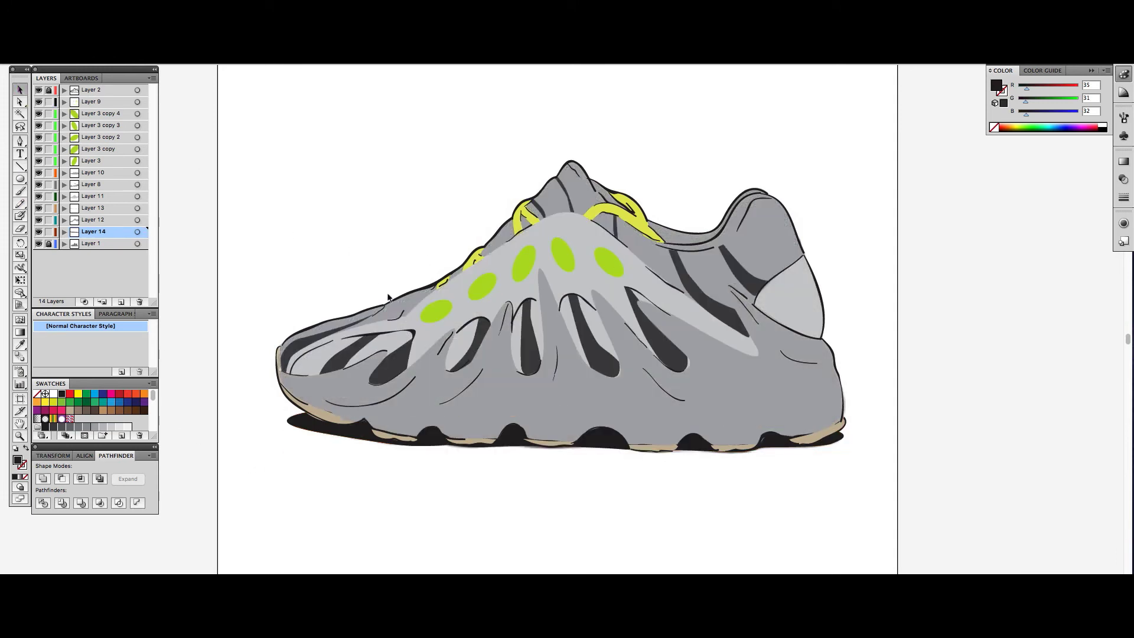
pyautogui.moveTo(38, 114); pyautogui.dragTo(38, 243)
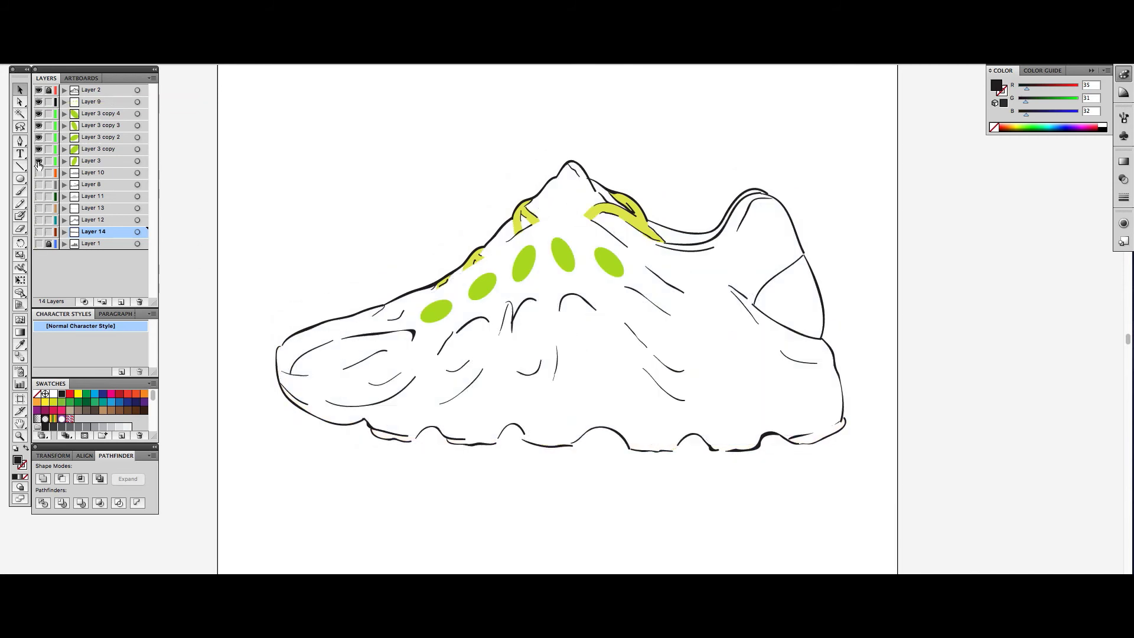
pyautogui.click(38, 101)
pyautogui.click(39, 243)
pyautogui.press('b')
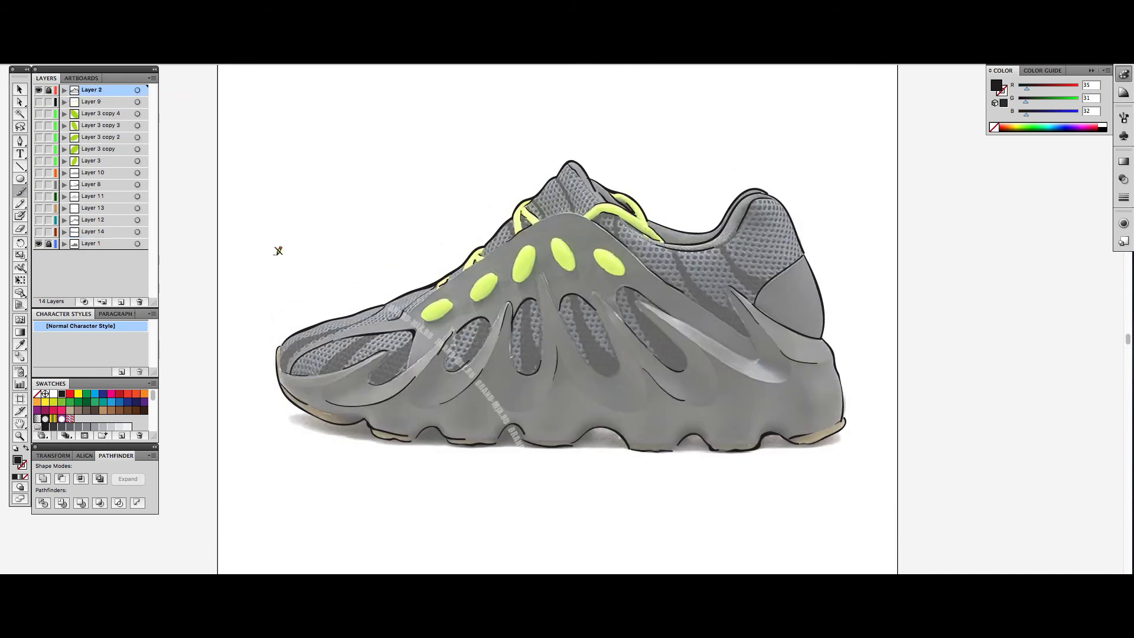
pyautogui.hotkey('ctrl', 'l')
pyautogui.hotkey('ctrl', '=')
# - Hide all panels with Tab and create the 4 pt Calligraphic Brush 3
pyautogui.press('Tab')
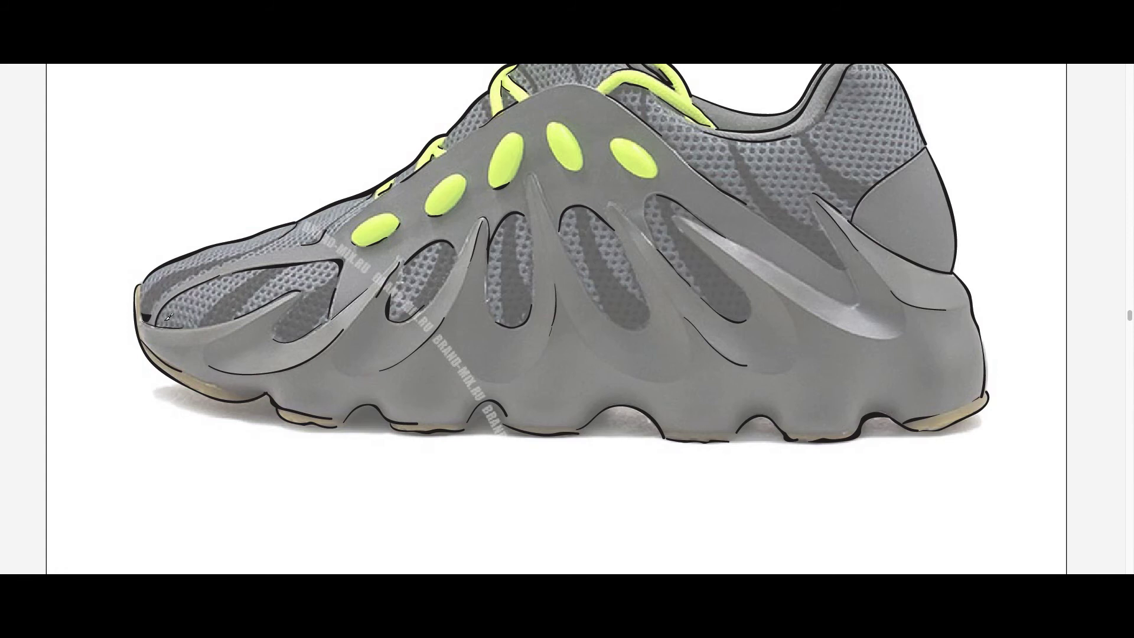
pyautogui.press('Return')
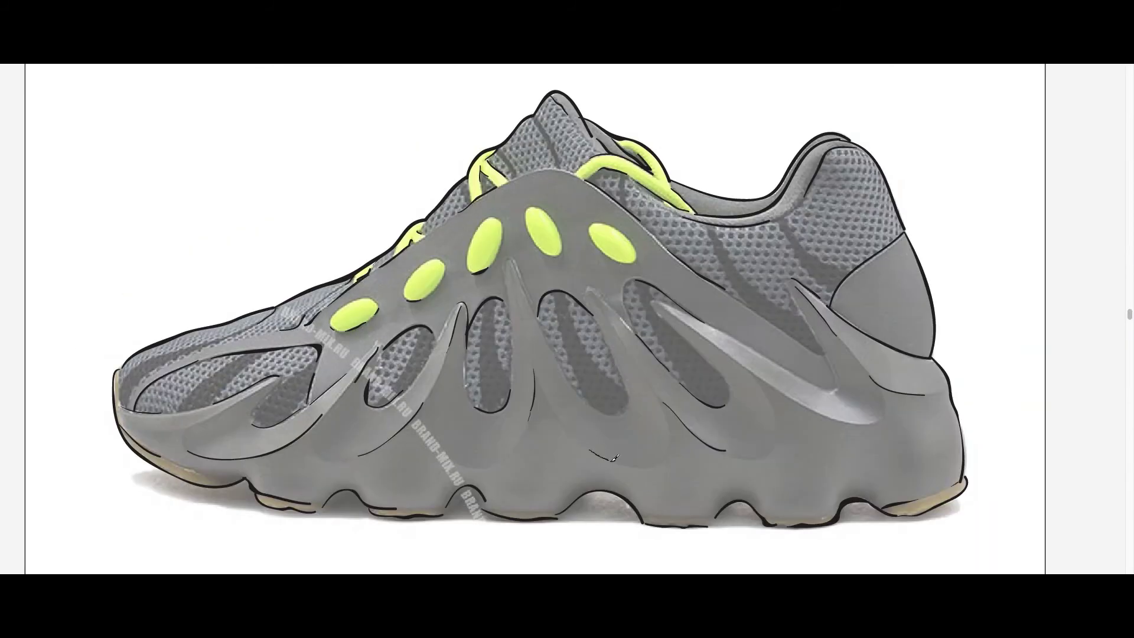
# - Ink black calligraphic strokes along the sole cutouts, heel spike and three fin edges
pyautogui.moveTo(614, 457); pyautogui.dragTo(639, 467)
pyautogui.moveTo(796, 335); pyautogui.dragTo(828, 354)
pyautogui.moveTo(617, 414); pyautogui.dragTo(621, 418)
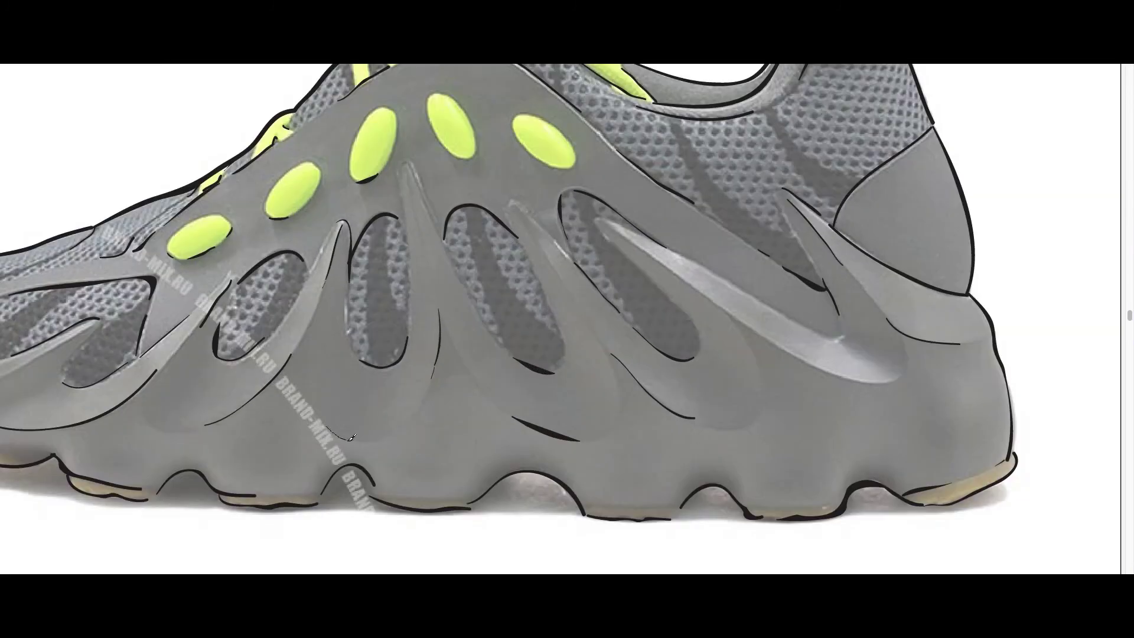
pyautogui.moveTo(352, 436); pyautogui.dragTo(417, 435)
pyautogui.moveTo(506, 203); pyautogui.dragTo(555, 233)
pyautogui.moveTo(723, 274); pyautogui.dragTo(821, 333)
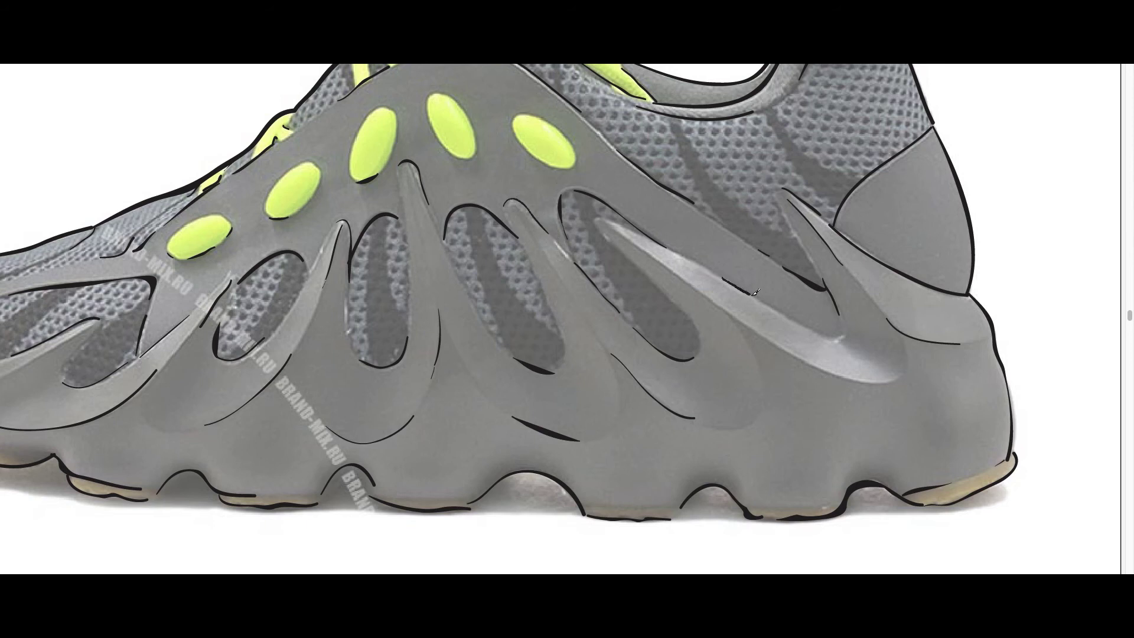
pyautogui.moveTo(606, 232); pyautogui.dragTo(646, 273)
pyautogui.hotkey('ctrl', '-')
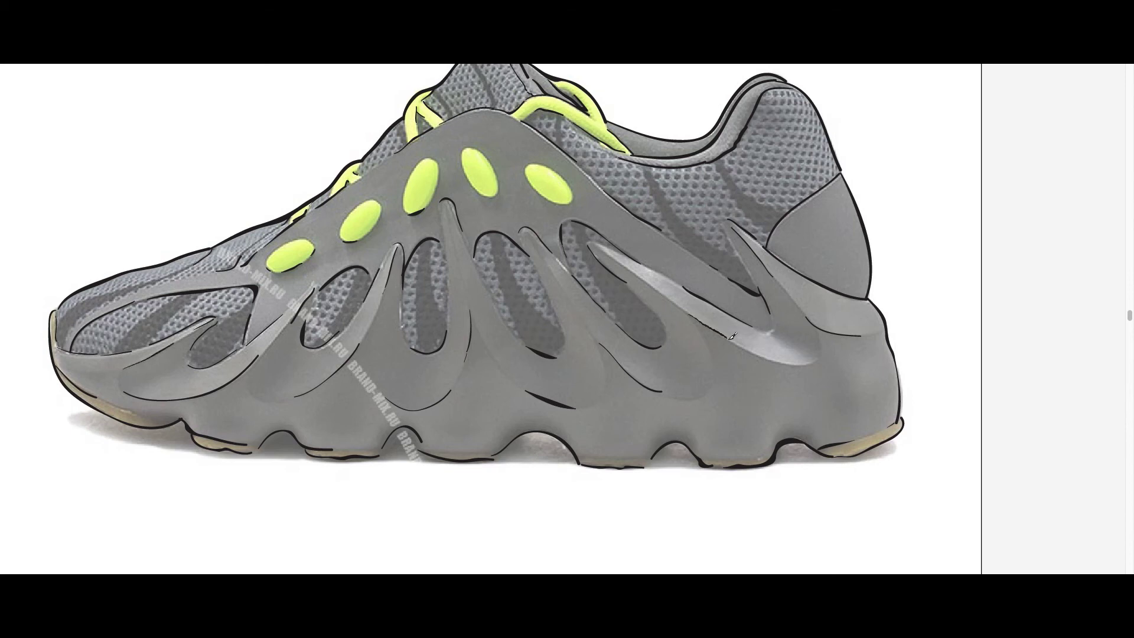
# - Ink the highlight edge, the toe's sole edge, the sole arch and a fin edge
pyautogui.moveTo(731, 336); pyautogui.dragTo(818, 360)
pyautogui.moveTo(144, 412); pyautogui.dragTo(179, 423)
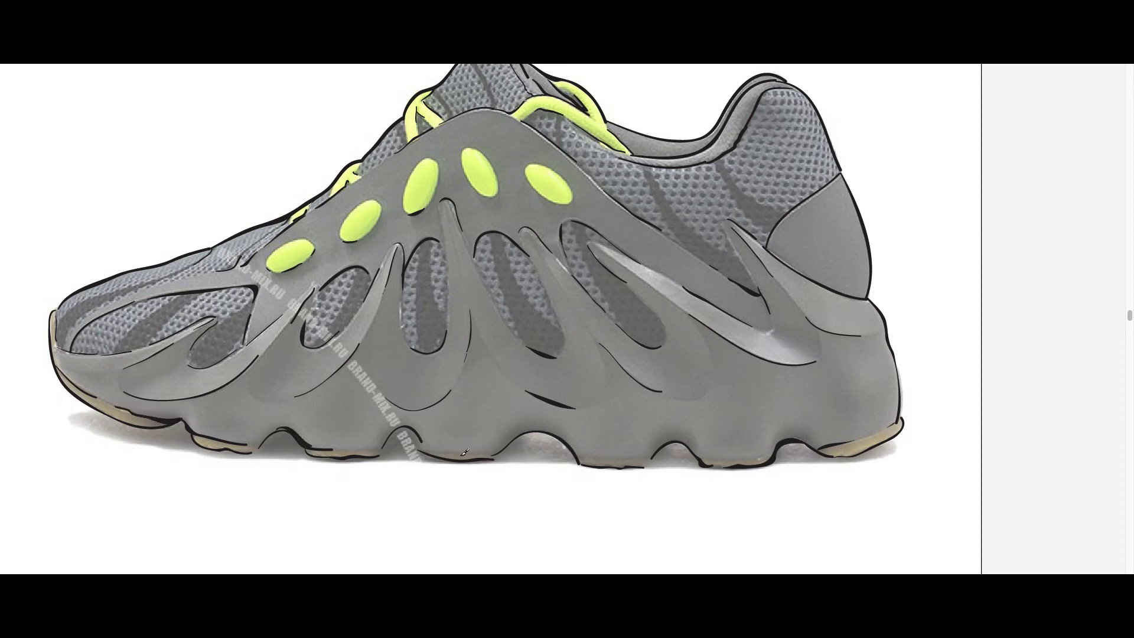
pyautogui.moveTo(529, 426); pyautogui.dragTo(582, 455)
pyautogui.moveTo(450, 203); pyautogui.dragTo(460, 249)
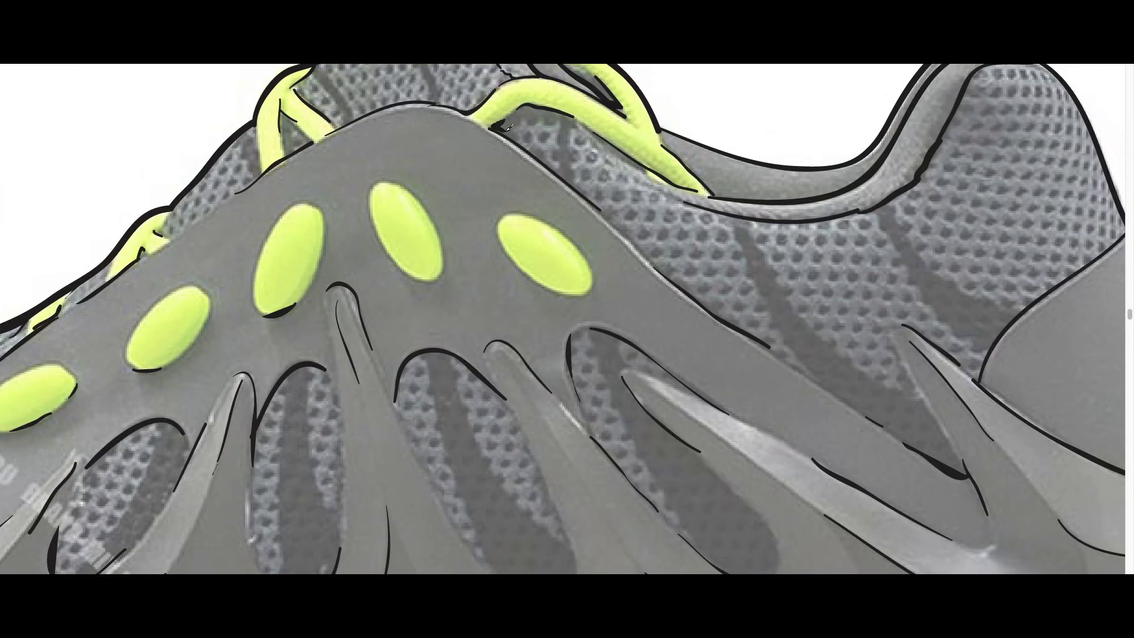
# - Outline the lime lace and the edges of the lime ovals with ink strokes
pyautogui.moveTo(581, 121); pyautogui.dragTo(685, 201)
pyautogui.moveTo(504, 212); pyautogui.dragTo(522, 269)
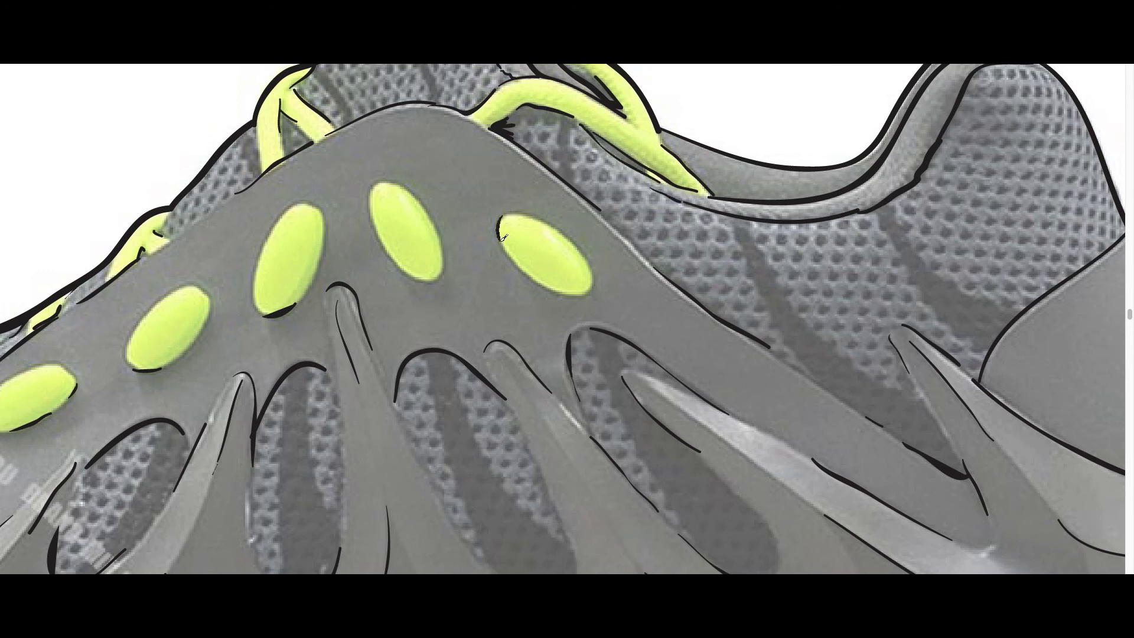
pyautogui.moveTo(590, 256); pyautogui.dragTo(582, 273)
pyautogui.moveTo(371, 184)
pyautogui.mouseDown()
pyautogui.moveTo(384, 249)
pyautogui.moveTo(448, 244)
pyautogui.mouseUp()
pyautogui.hotkey('ctrl', '-')
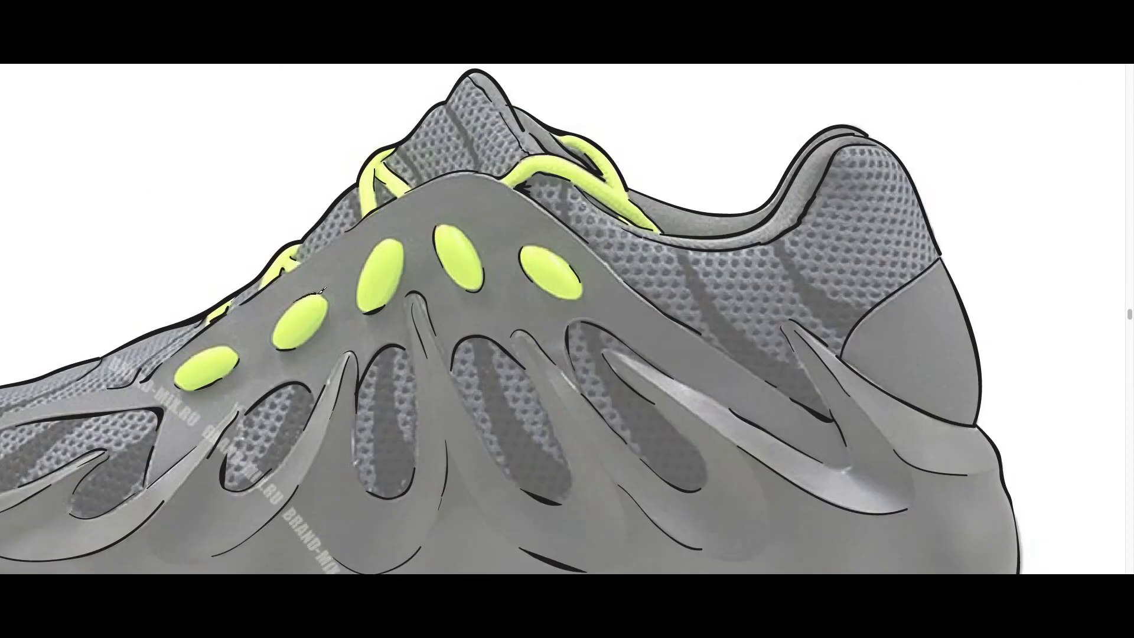
pyautogui.moveTo(322, 290); pyautogui.dragTo(328, 315)
pyautogui.moveTo(238, 353); pyautogui.dragTo(325, 338)
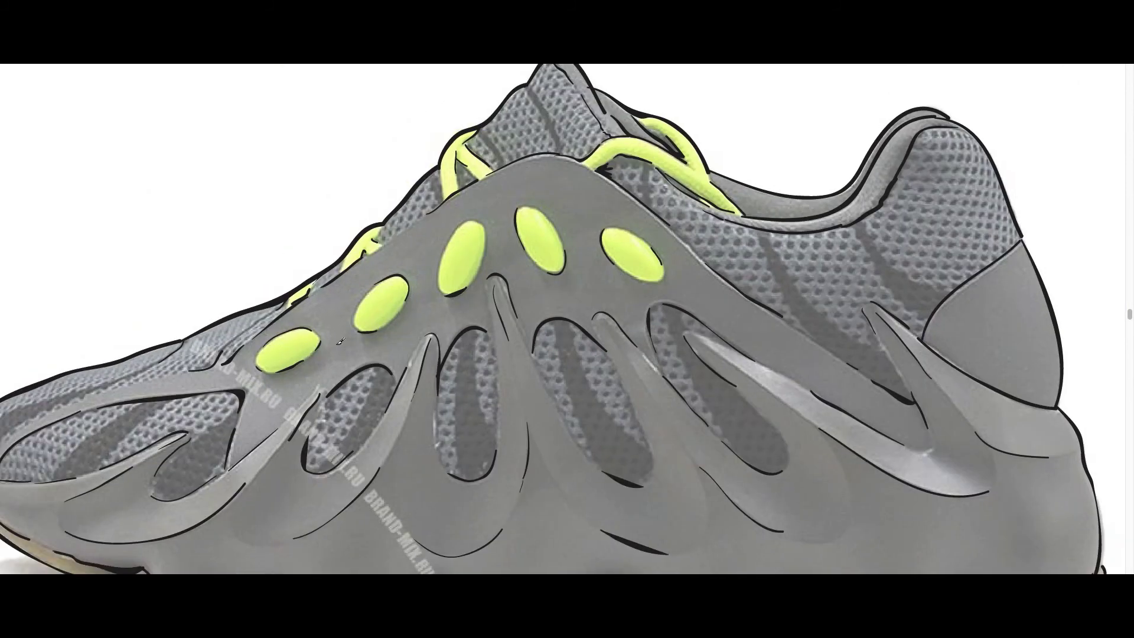
pyautogui.moveTo(128, 387); pyautogui.dragTo(399, 244)
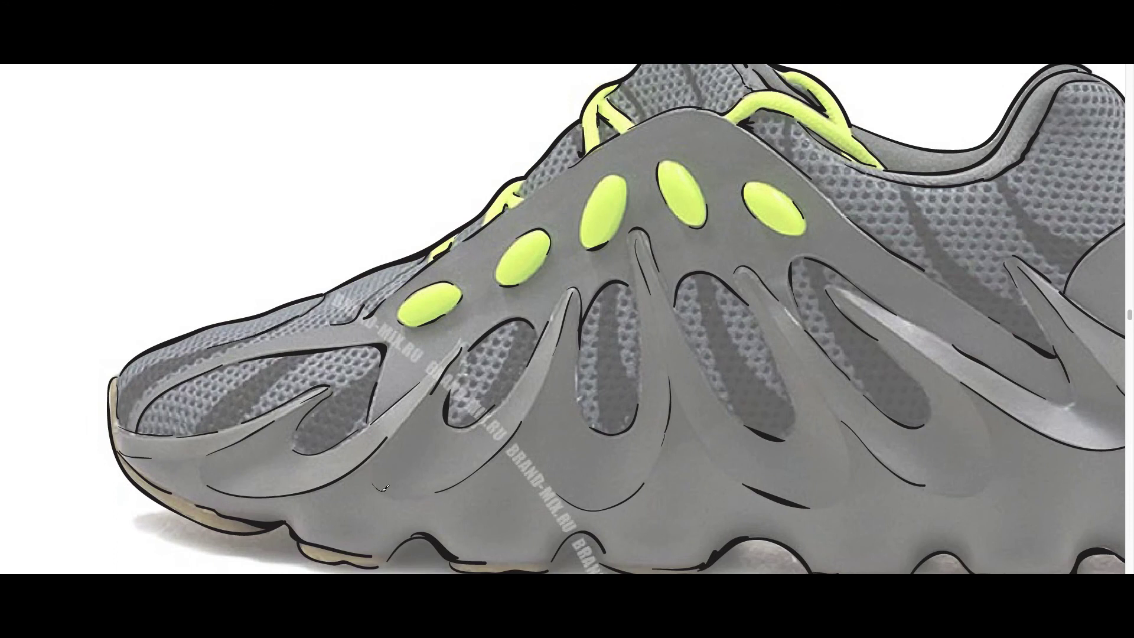
pyautogui.scroll(-2, 716, 453)
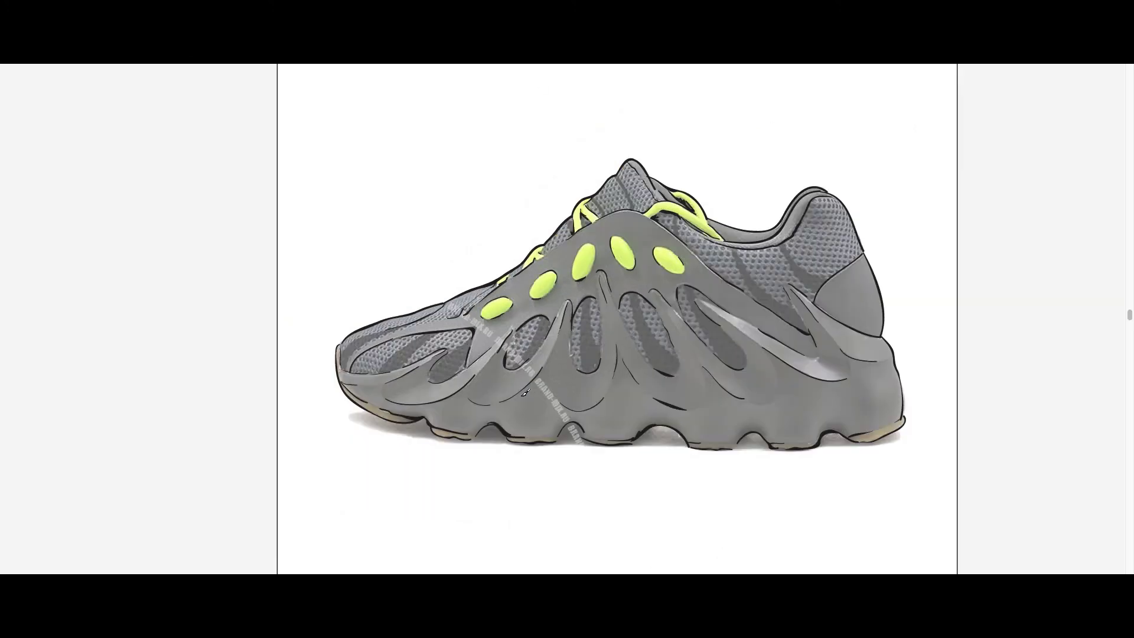
# - Compare the artwork with the reference photo, add Layer 16, and show the painted shoe again
pyautogui.moveTo(39, 173)
pyautogui.mouseDown()
pyautogui.moveTo(39, 243)
pyautogui.moveTo(39, 113)
pyautogui.mouseUp()
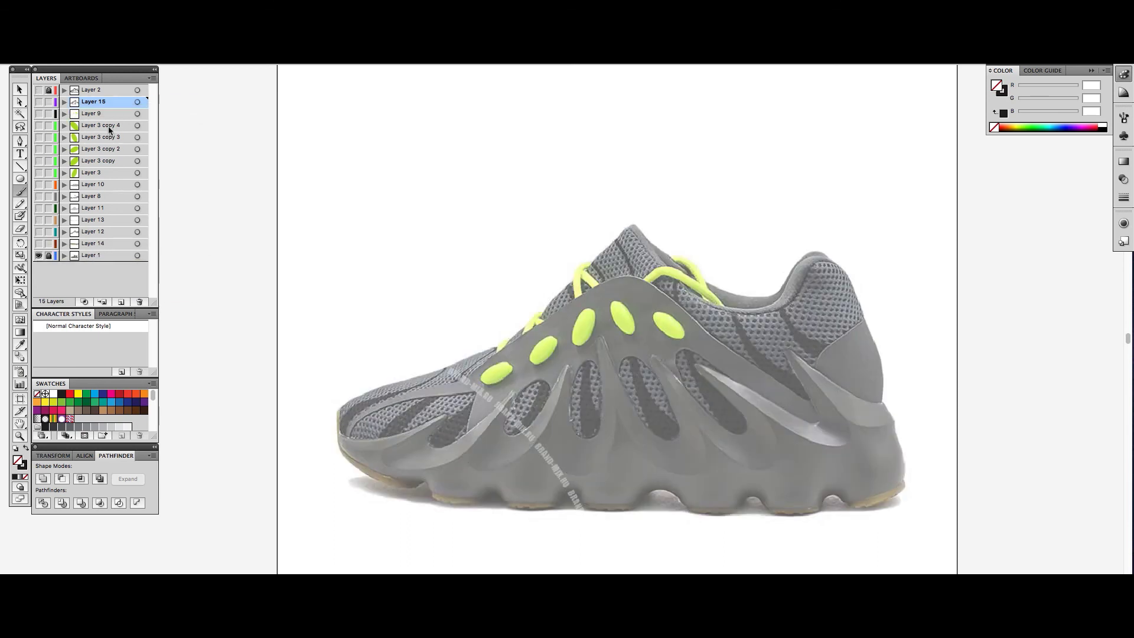
pyautogui.click(121, 302)
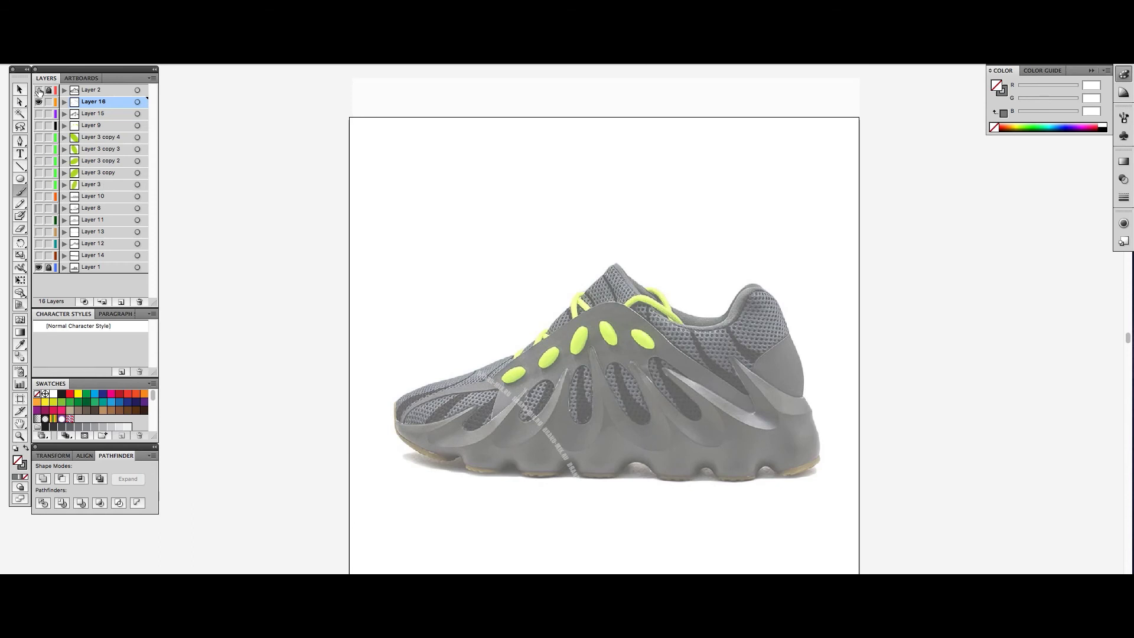
pyautogui.click(38, 125)
pyautogui.click(38, 149)
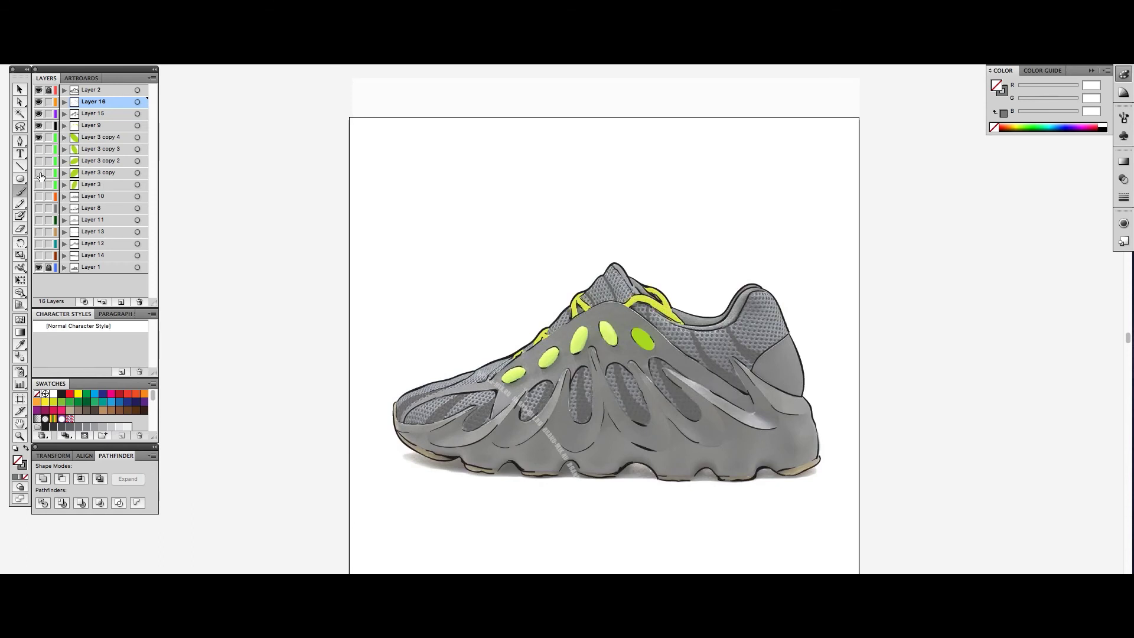